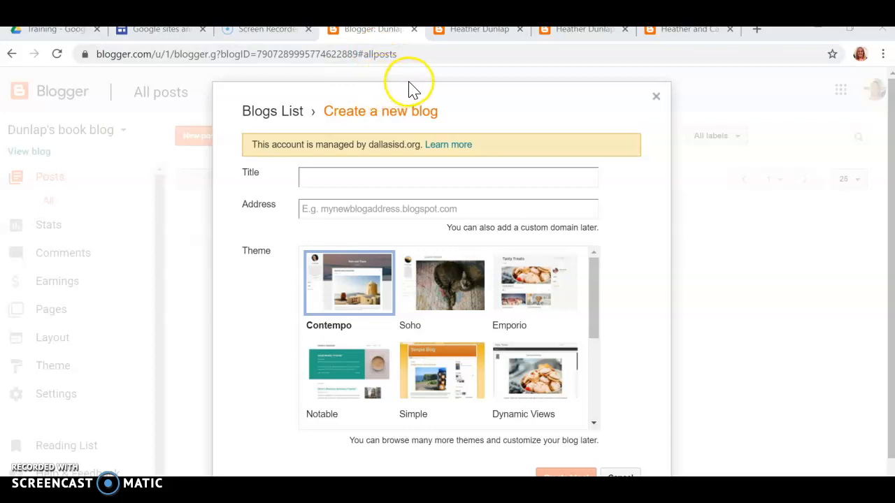
Switch to the published blog at dunlapunt.blogspot.com to see its 'Musings on School Library Design' post
{"action": "left_click", "coordinate": [482, 29]}
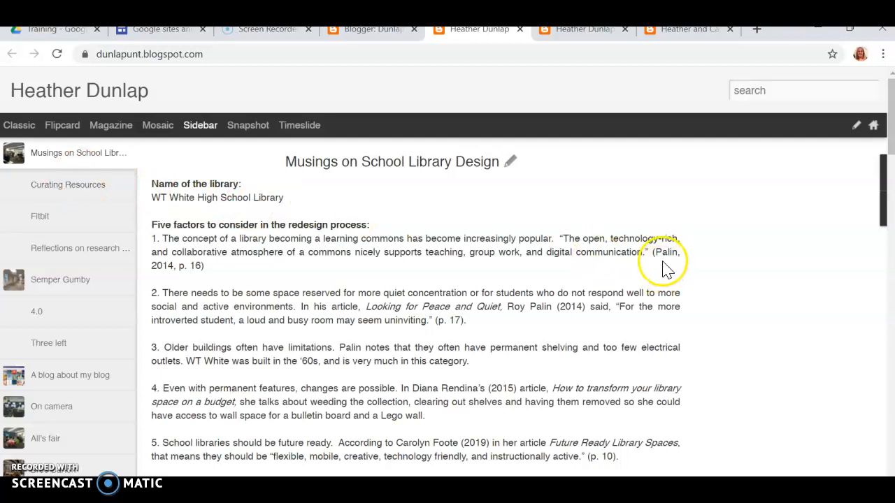
Browse the Curating Resources, Fitbit, Reflections on research, Semper Gumby and 4.0 posts
{"action": "left_click", "coordinate": [81, 188]}
{"action": "left_click", "coordinate": [54, 220]}
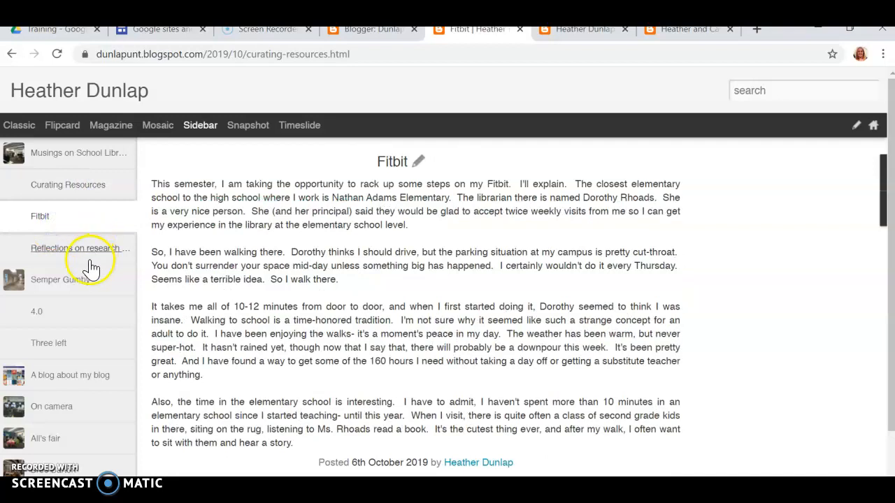
{"action": "left_click", "coordinate": [90, 258]}
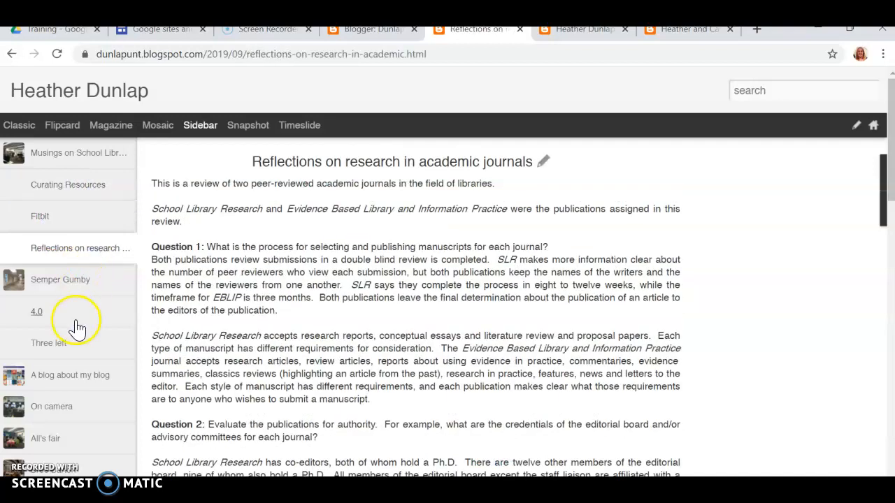
{"action": "left_click", "coordinate": [78, 283]}
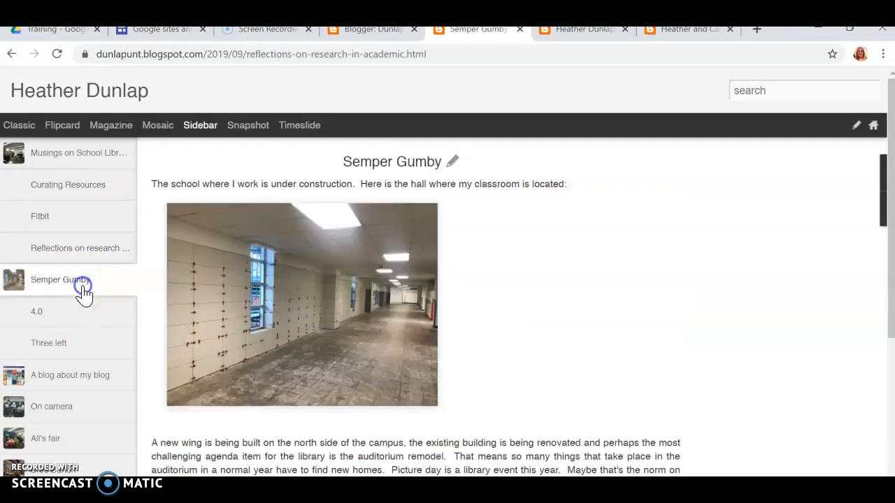
{"action": "left_click", "coordinate": [34, 314]}
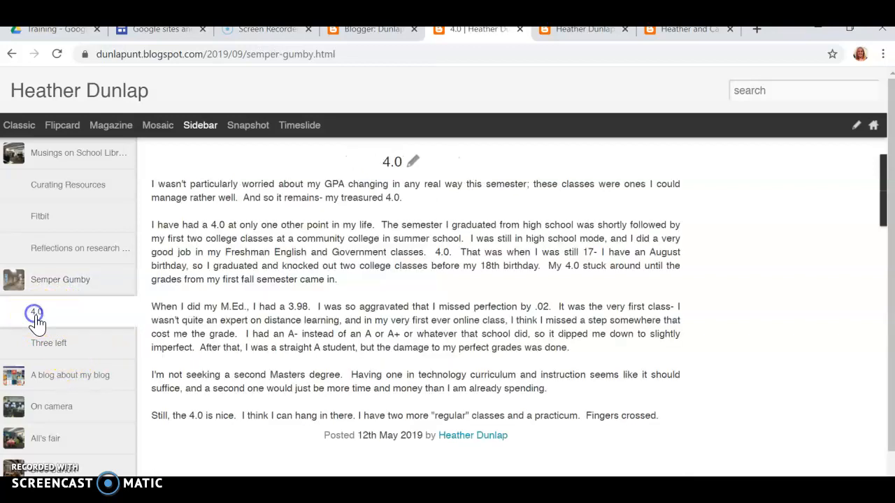
Browse the Three left, A blog about my blog, On camera and All's fair posts, then view the book blog
{"action": "left_click", "coordinate": [41, 343]}
{"action": "left_click", "coordinate": [88, 380]}
{"action": "left_click", "coordinate": [58, 367]}
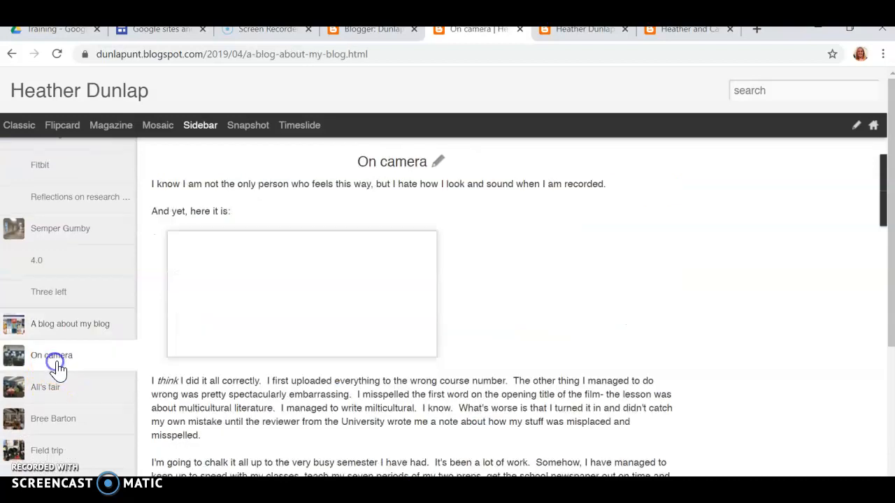
{"action": "left_click", "coordinate": [62, 365]}
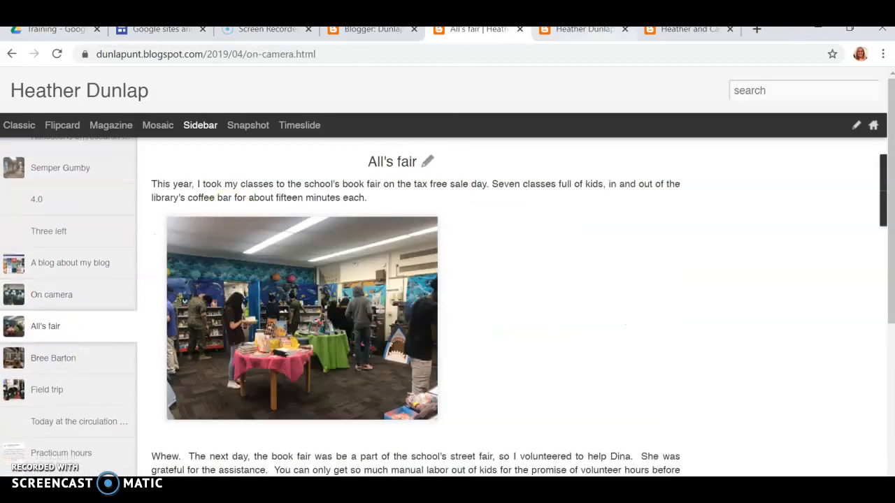
{"action": "left_click", "coordinate": [573, 31]}
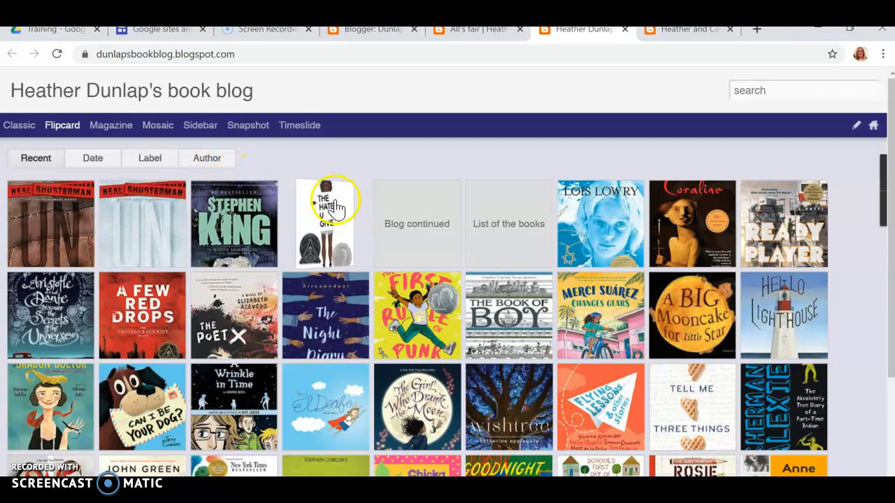
{"action": "scroll", "coordinate": [359, 235], "scroll_direction": "down", "scroll_amount": 3}
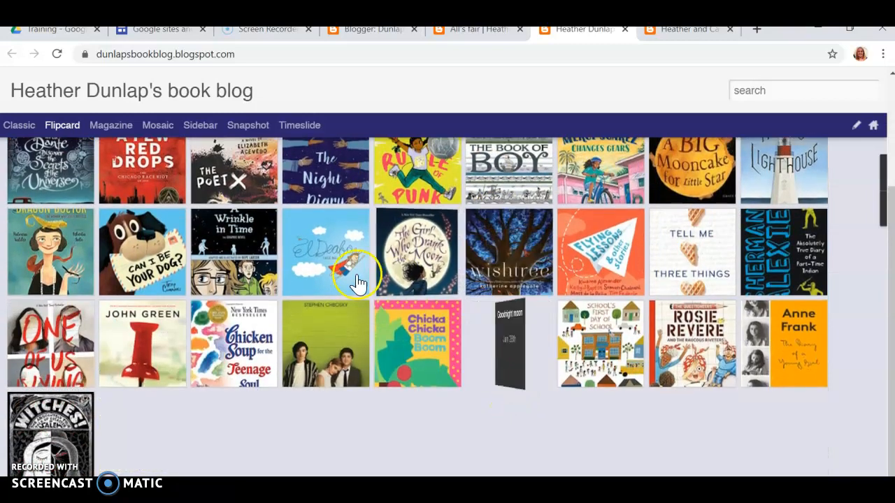
{"action": "scroll", "coordinate": [419, 367], "scroll_direction": "up", "scroll_amount": 3}
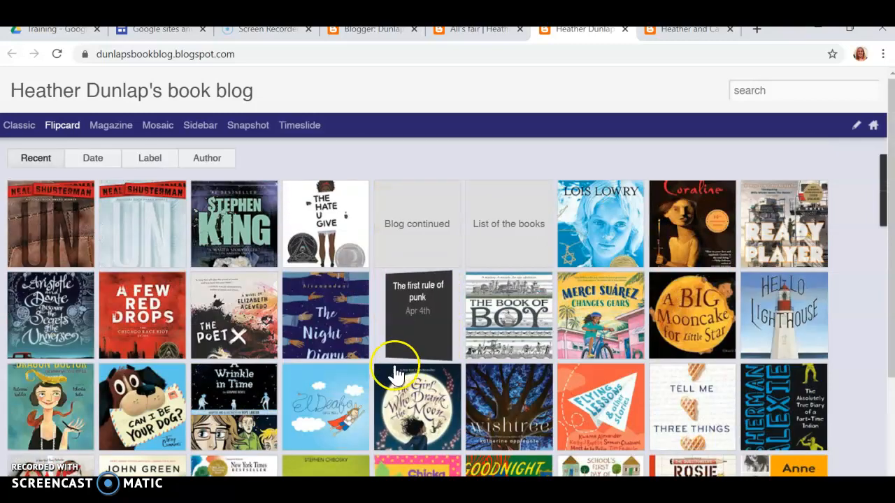
{"action": "left_click", "coordinate": [140, 217]}
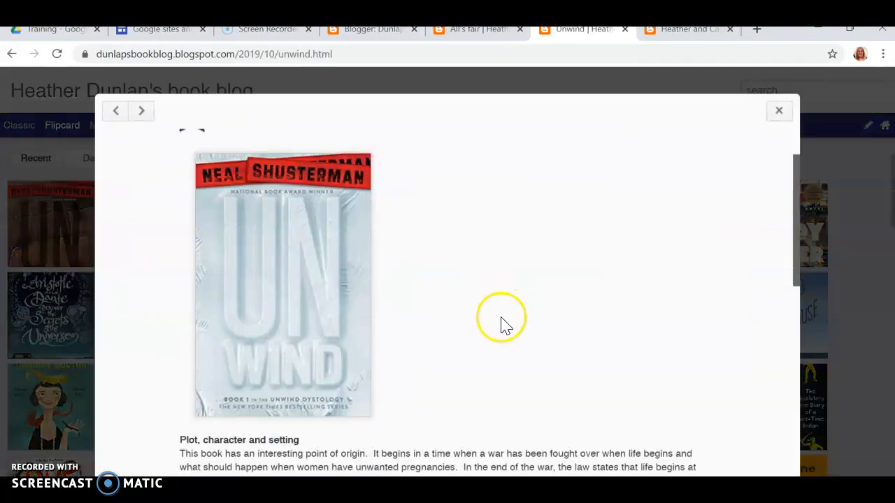
{"action": "scroll", "coordinate": [501, 321], "scroll_direction": "down", "scroll_amount": 10}
{"action": "scroll", "coordinate": [501, 329], "scroll_direction": "down", "scroll_amount": 1}
{"action": "scroll", "coordinate": [503, 325], "scroll_direction": "up", "scroll_amount": 10}
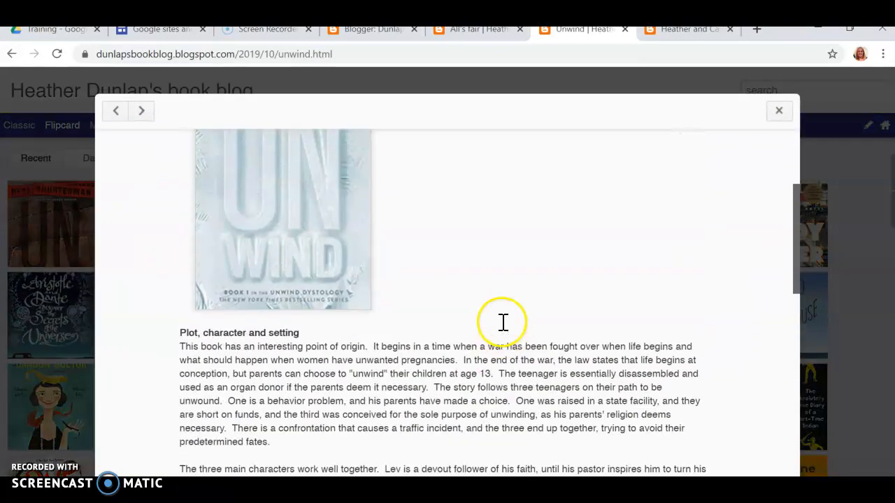
{"action": "left_click", "coordinate": [778, 110]}
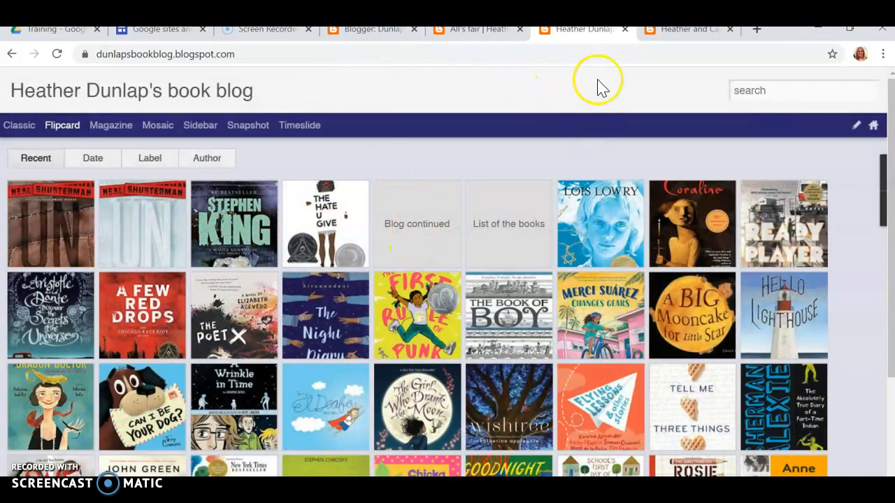
Switch to the travel blog and scroll through its posts about the Spain trip
{"action": "left_click", "coordinate": [665, 32]}
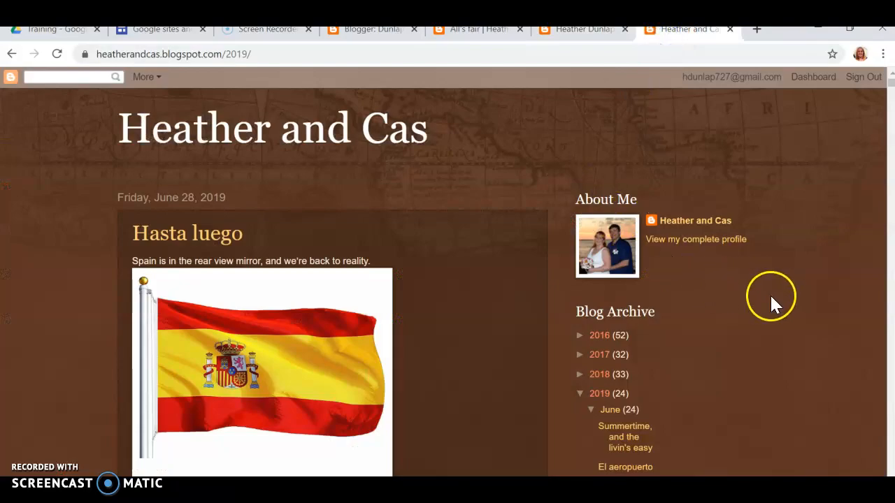
{"action": "scroll", "coordinate": [771, 299], "scroll_direction": "down", "scroll_amount": 15}
{"action": "scroll", "coordinate": [776, 307], "scroll_direction": "down", "scroll_amount": 15}
{"action": "scroll", "coordinate": [778, 311], "scroll_direction": "down", "scroll_amount": 15}
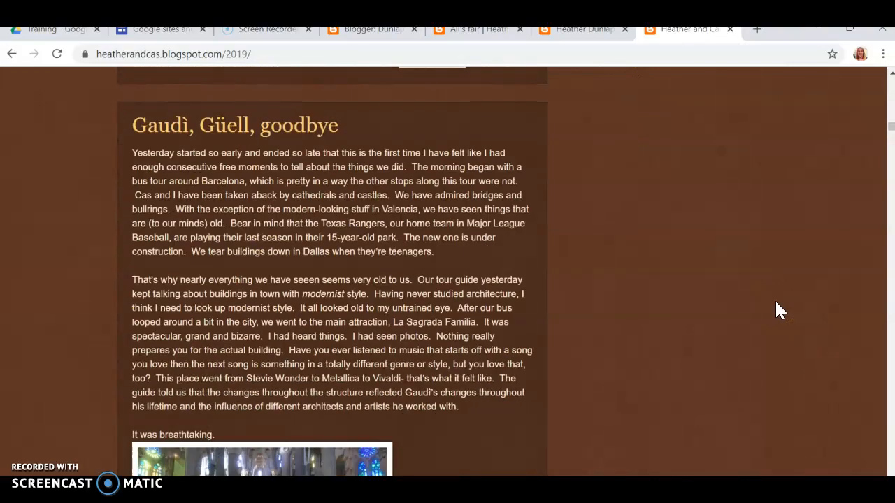
{"action": "scroll", "coordinate": [776, 308], "scroll_direction": "down", "scroll_amount": 15}
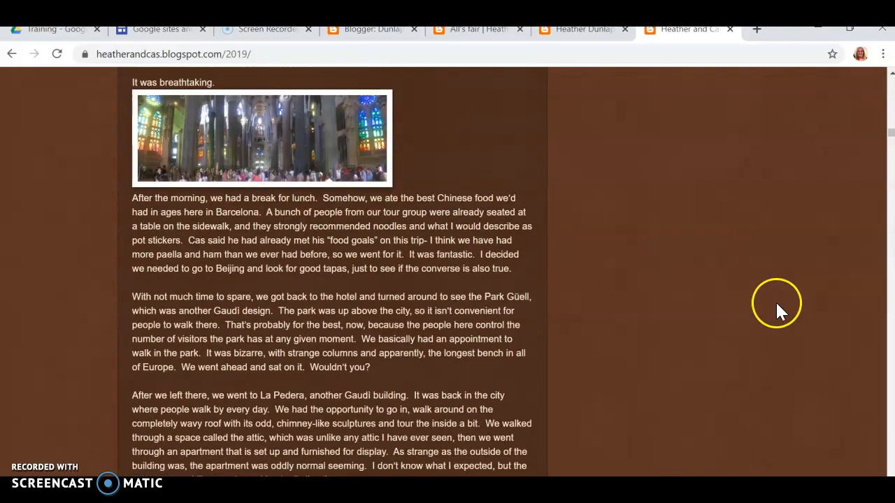
{"action": "scroll", "coordinate": [775, 306], "scroll_direction": "down", "scroll_amount": 3}
{"action": "scroll", "coordinate": [774, 300], "scroll_direction": "up", "scroll_amount": 15}
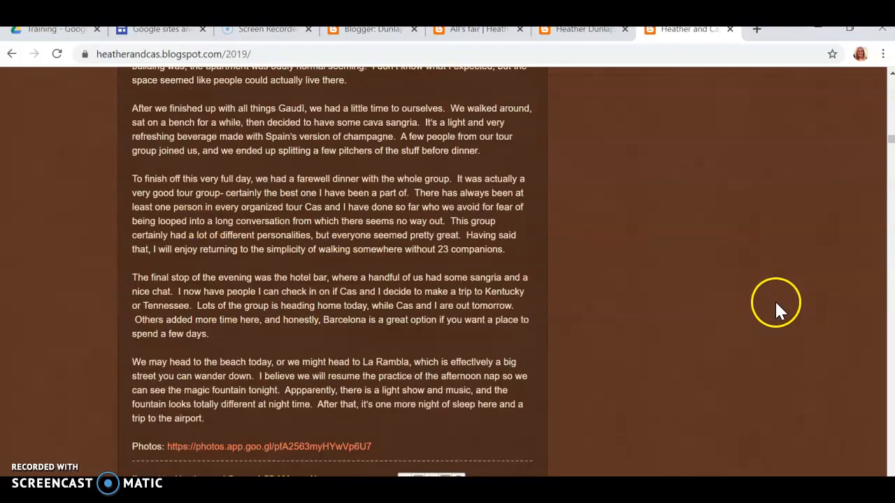
{"action": "scroll", "coordinate": [644, 253], "scroll_direction": "up", "scroll_amount": 20}
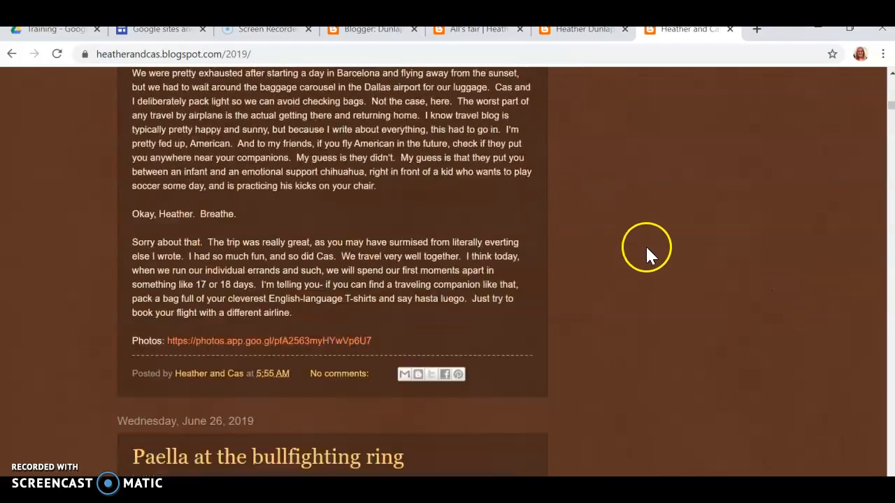
{"action": "scroll", "coordinate": [645, 210], "scroll_direction": "up", "scroll_amount": 7}
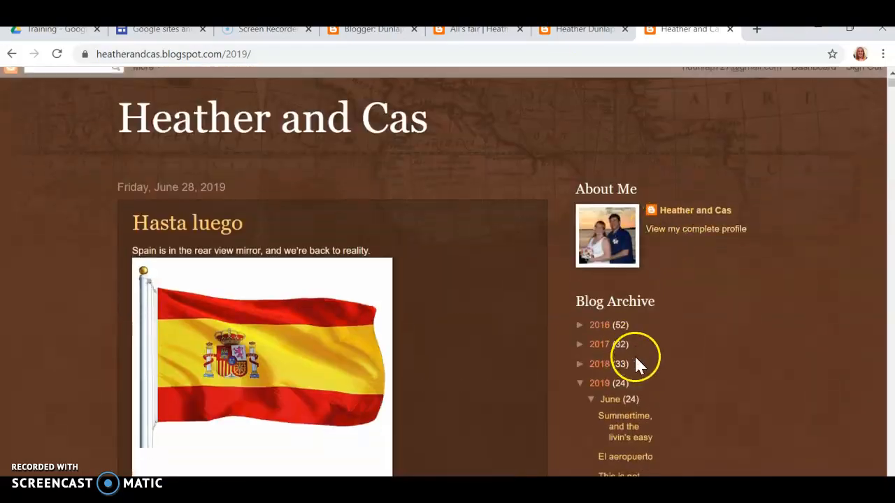
{"action": "scroll", "coordinate": [633, 354], "scroll_direction": "down", "scroll_amount": 3}
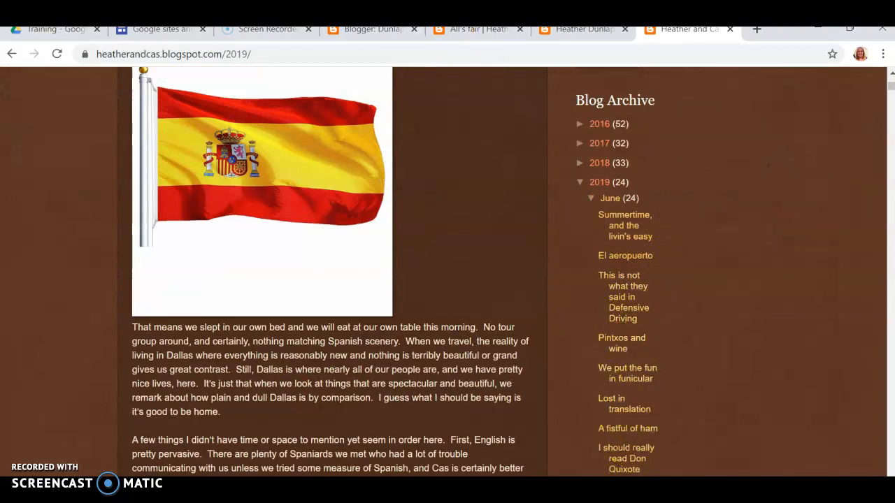
In a new tab, switch to the school district Google account
{"action": "left_click", "coordinate": [392, 32]}
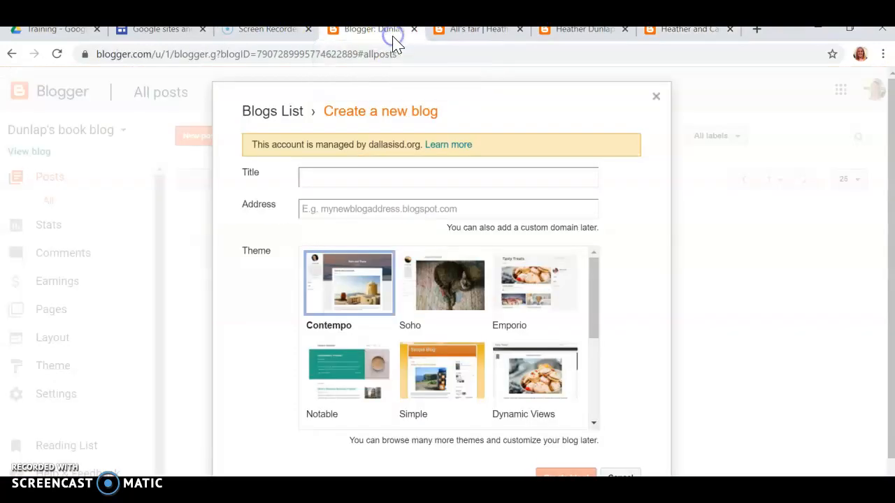
{"action": "left_click", "coordinate": [759, 31]}
{"action": "left_click", "coordinate": [865, 110]}
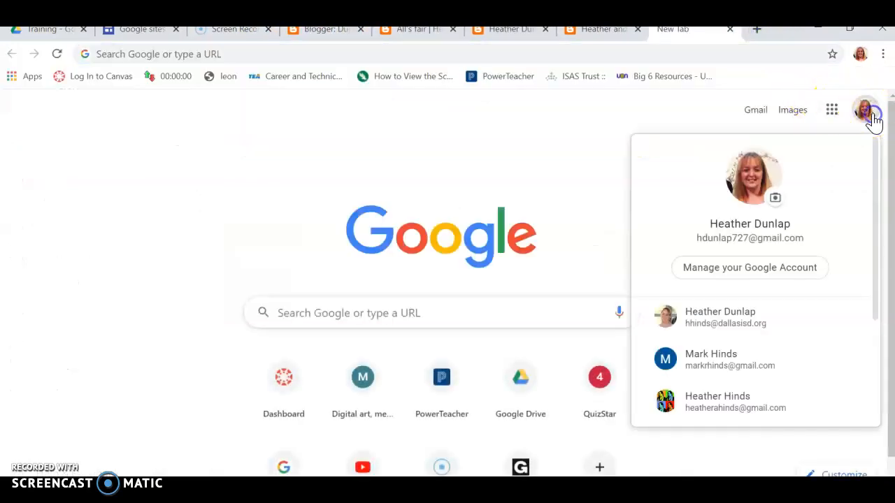
{"action": "left_click", "coordinate": [724, 316]}
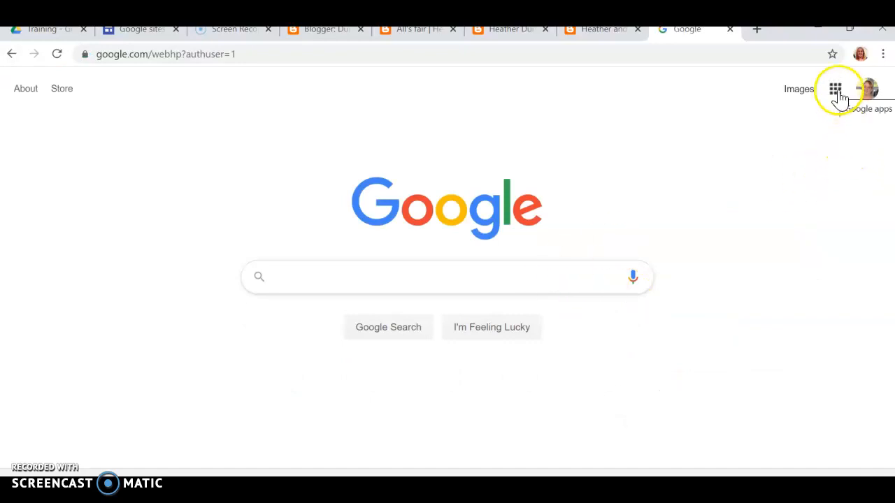
Search Google for 'blogger' to reach the Blogger dashboard
{"action": "left_click", "coordinate": [835, 91]}
{"action": "scroll", "coordinate": [788, 236], "scroll_direction": "down", "scroll_amount": 5}
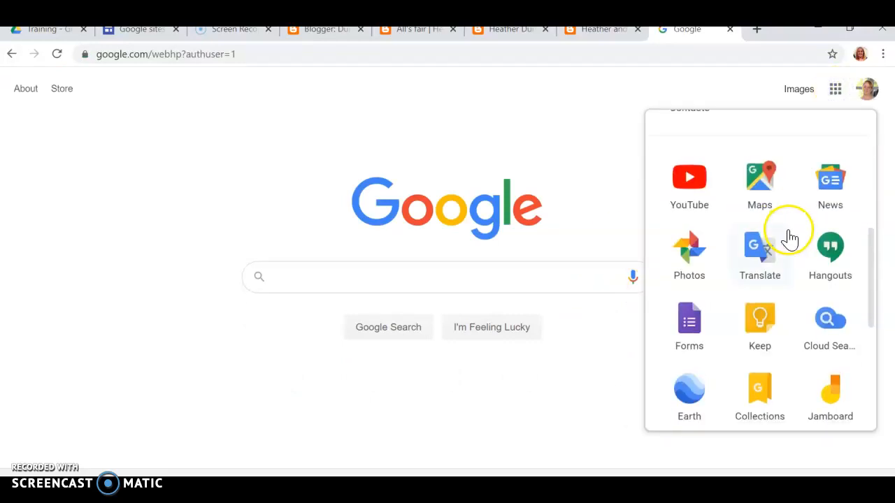
{"action": "scroll", "coordinate": [788, 239], "scroll_direction": "down", "scroll_amount": 5}
{"action": "scroll", "coordinate": [792, 243], "scroll_direction": "up", "scroll_amount": 3}
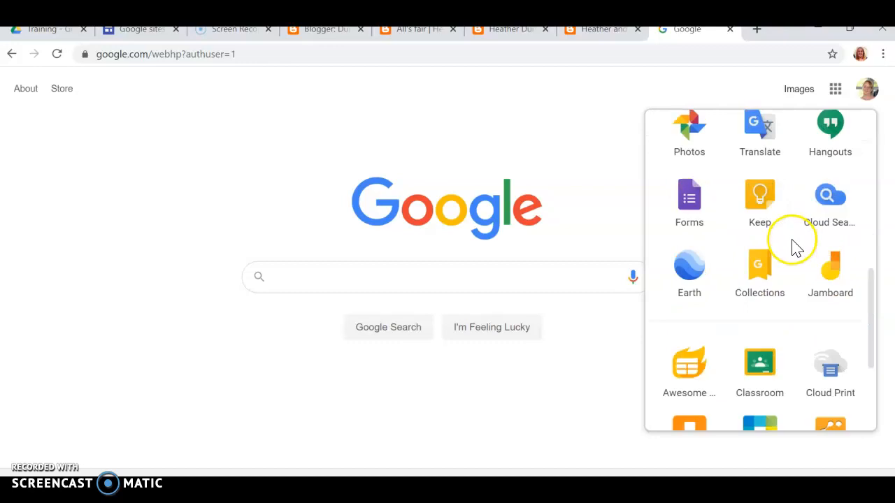
{"action": "scroll", "coordinate": [793, 247], "scroll_direction": "up", "scroll_amount": 5}
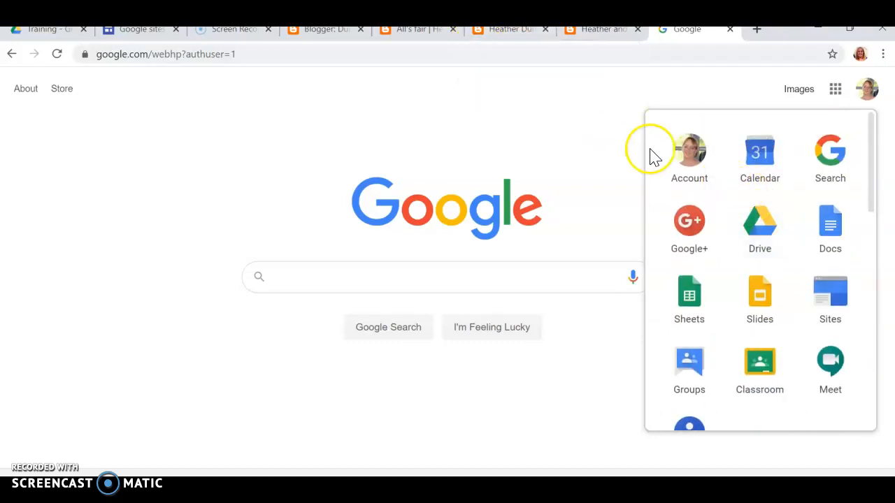
{"action": "left_click", "coordinate": [462, 277]}
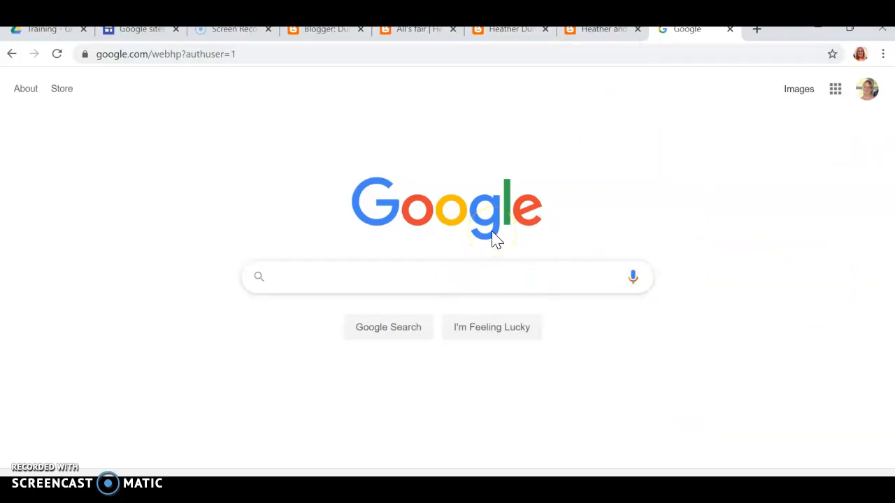
{"action": "type", "text": "blogger"}
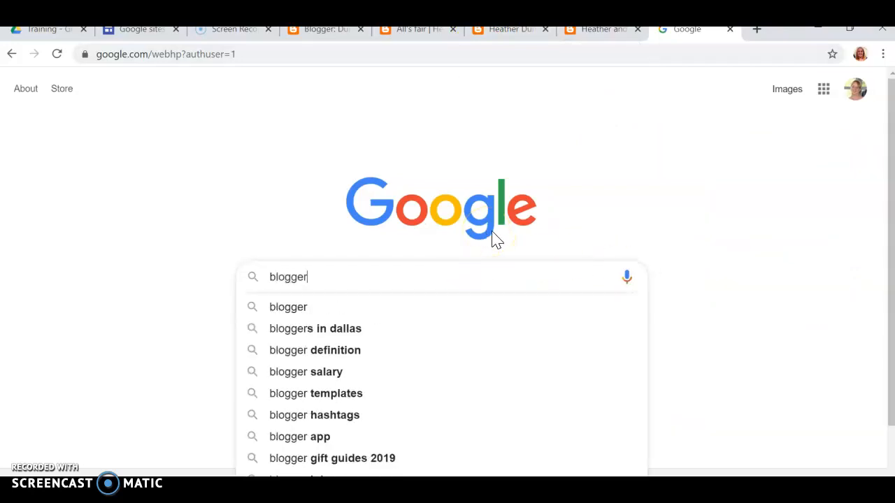
{"action": "key", "text": "Return"}
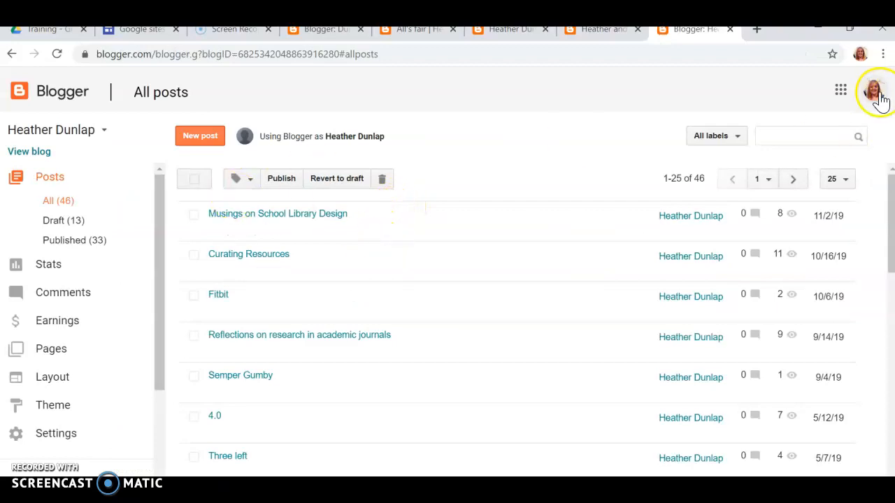
Switch to the other Google account and start a new blog from the blog selector
{"action": "left_click", "coordinate": [879, 97]}
{"action": "left_click", "coordinate": [739, 303]}
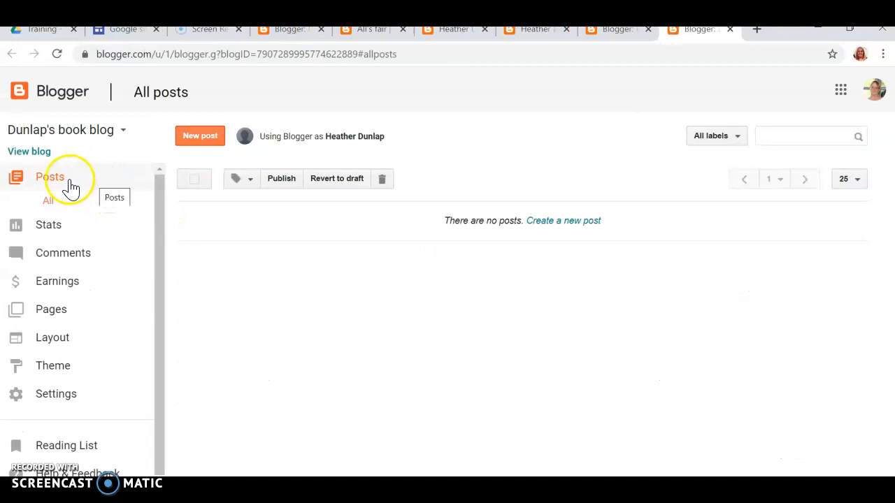
{"action": "left_click", "coordinate": [78, 140]}
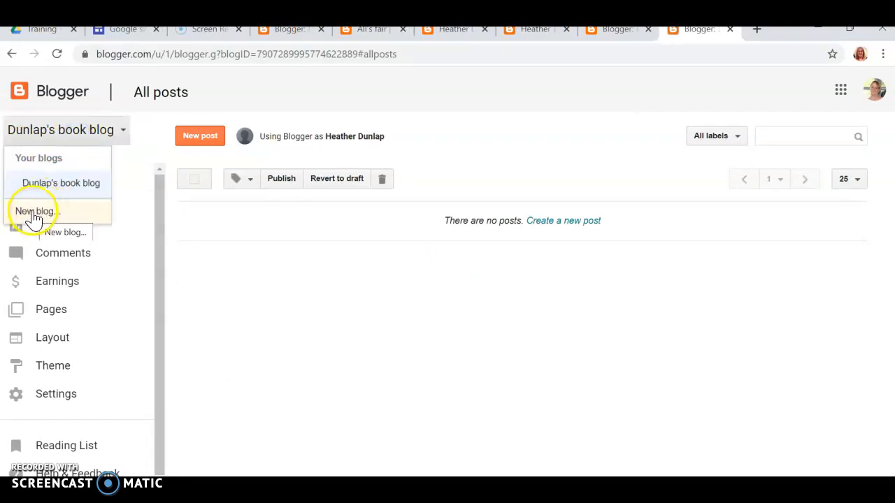
{"action": "left_click", "coordinate": [34, 212]}
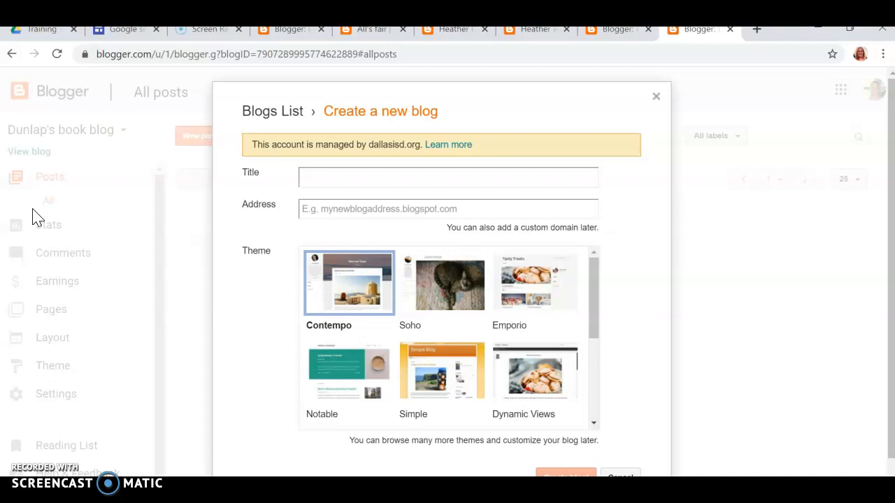
Title the blog 'Teacher ideas' and try the address WTW.blogspot.com
{"action": "left_click", "coordinate": [393, 174]}
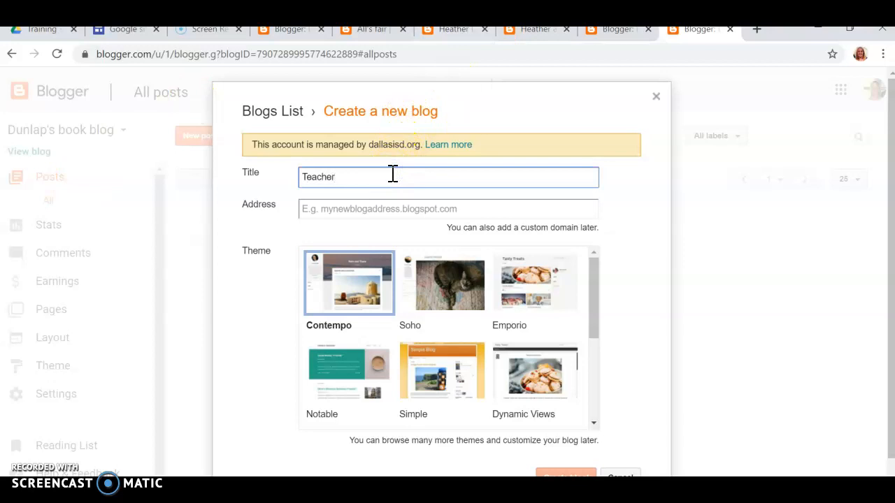
{"action": "left_click", "coordinate": [409, 208]}
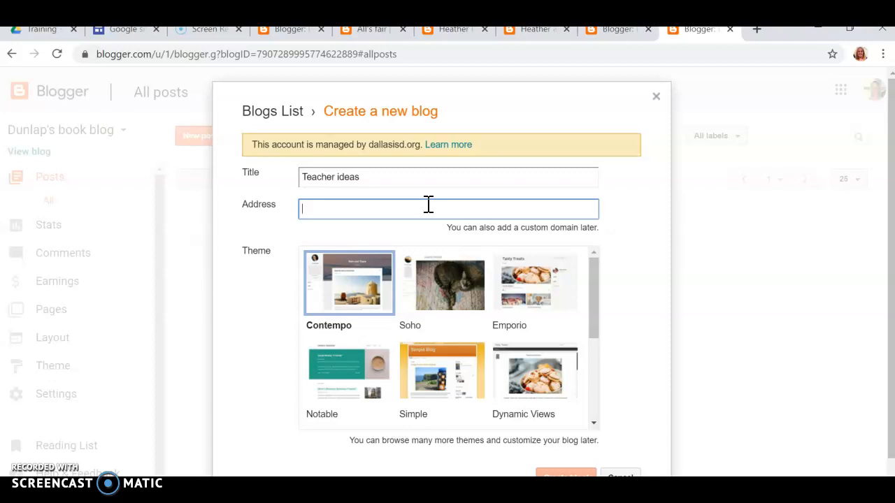
{"action": "type", "text": "WTW"}
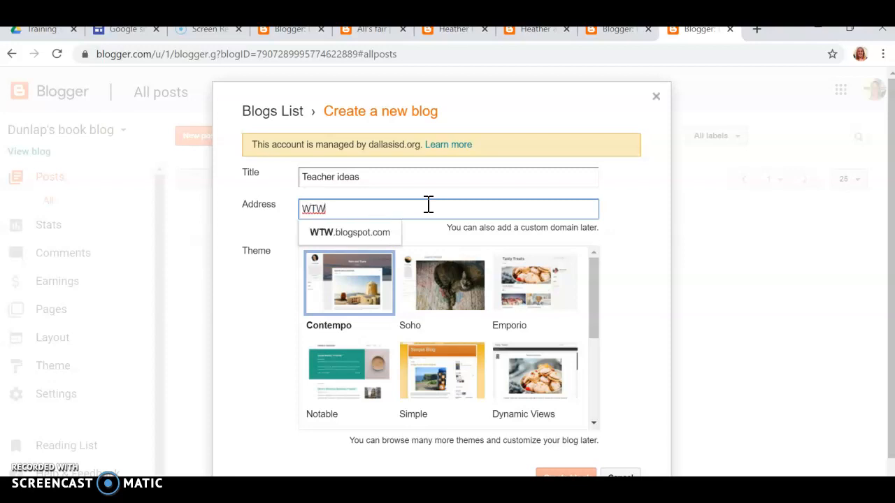
{"action": "scroll", "coordinate": [567, 346], "scroll_direction": "down", "scroll_amount": 3}
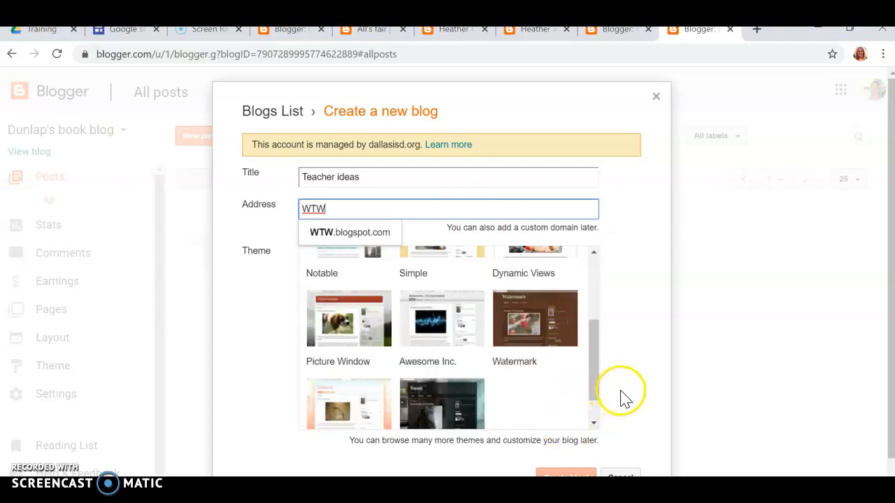
{"action": "scroll", "coordinate": [625, 397], "scroll_direction": "down", "scroll_amount": 1}
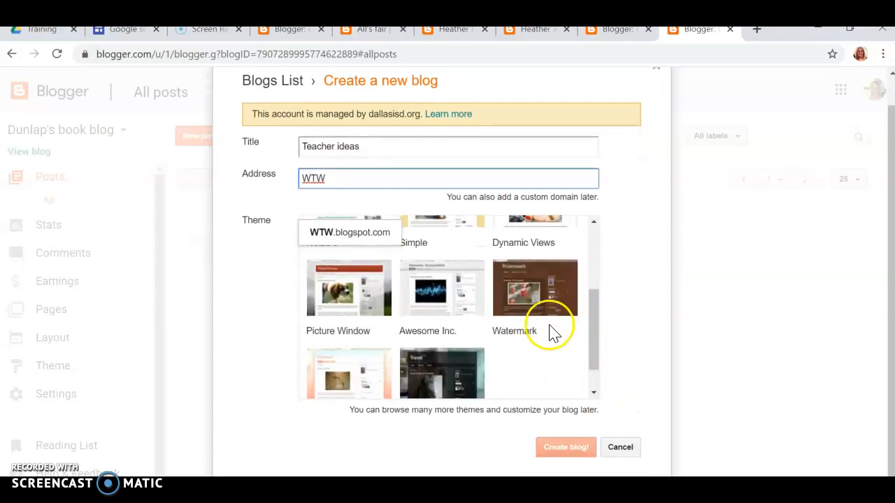
{"action": "left_click", "coordinate": [374, 235]}
{"action": "scroll", "coordinate": [575, 350], "scroll_direction": "up", "scroll_amount": 3}
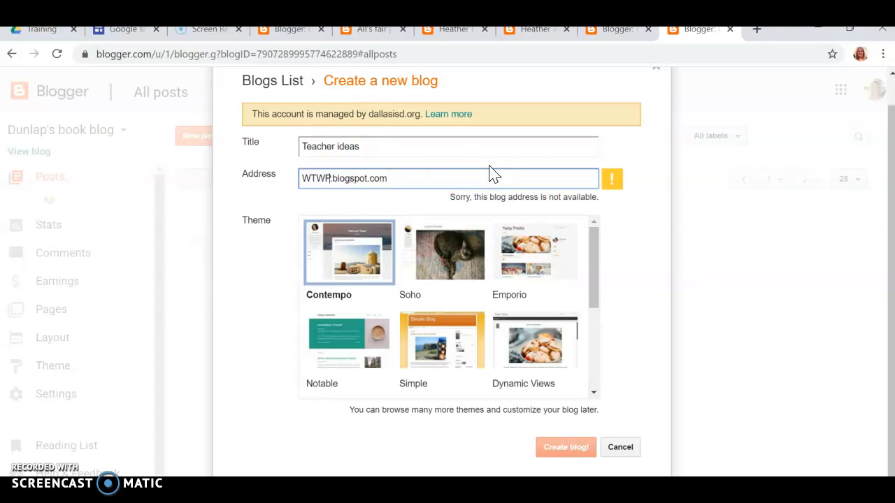
Try the addresses WTWPD.blogspot.com and then WTWPD_dunlap.blogspot.com
{"action": "type", "text": "D"}
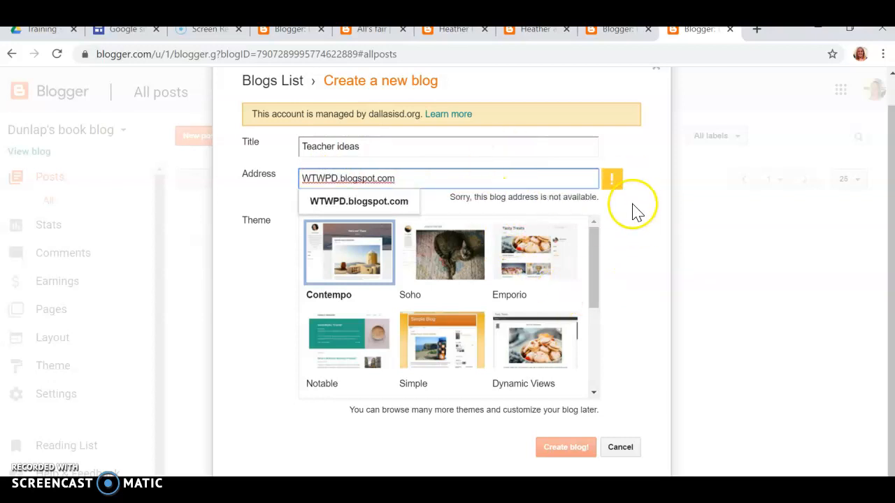
{"action": "scroll", "coordinate": [633, 205], "scroll_direction": "up", "scroll_amount": 1}
{"action": "left_click", "coordinate": [361, 203]}
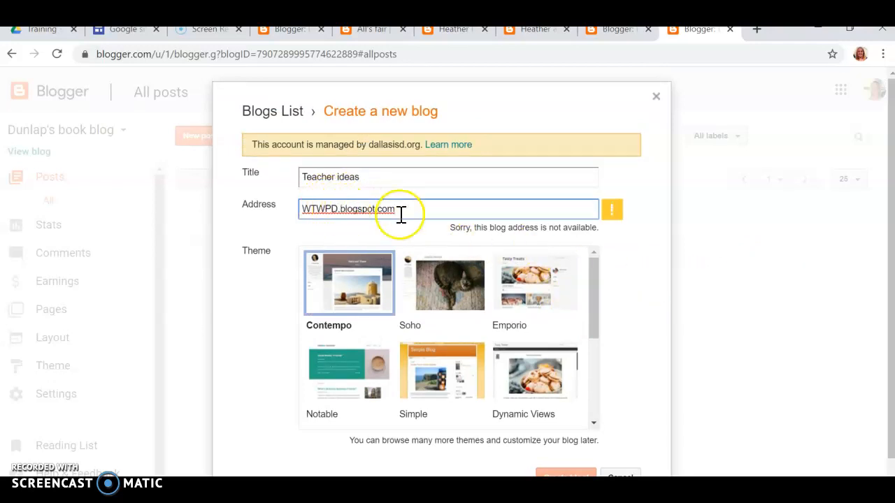
{"action": "type", "text": "_dunla"}
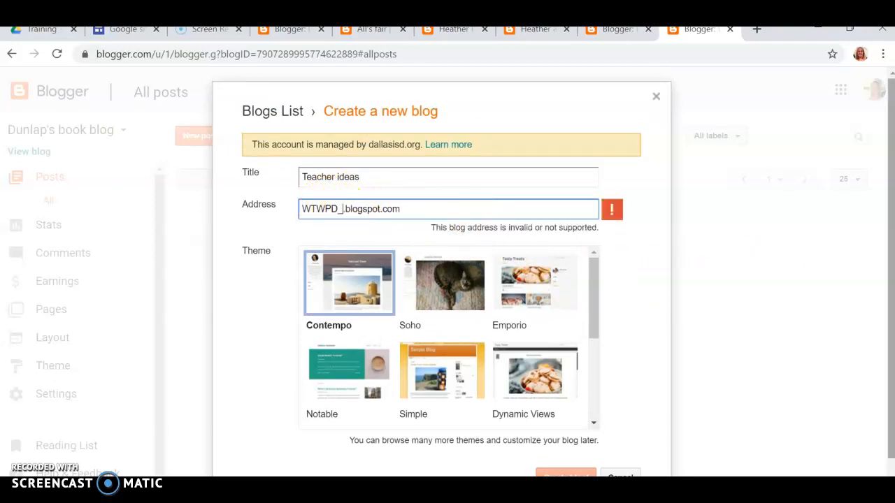
{"action": "type", "text": "po"}
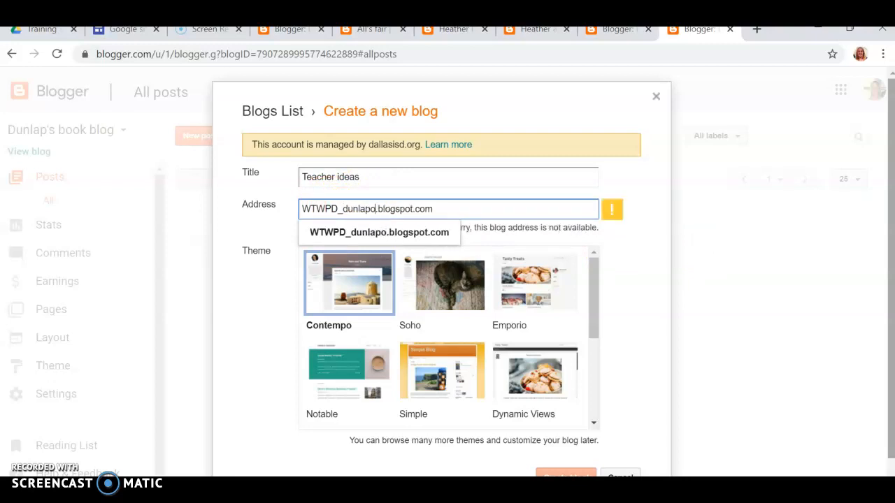
{"action": "key", "text": "BackSpace"}
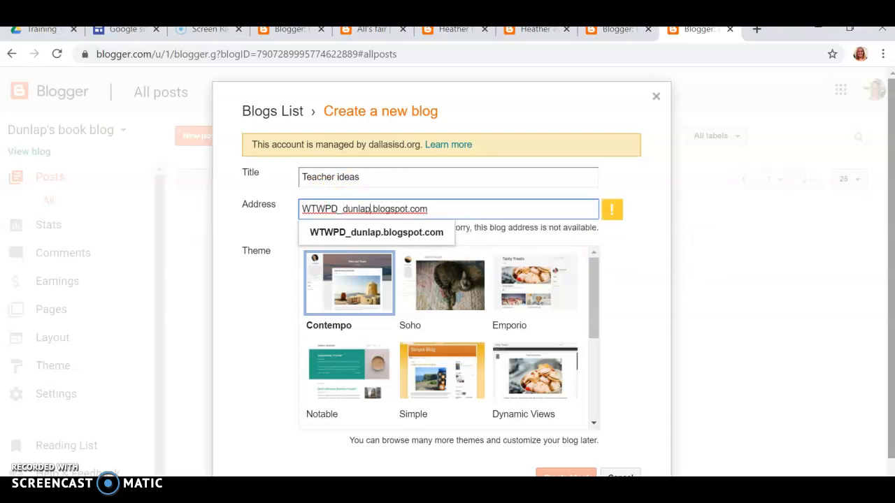
{"action": "left_click", "coordinate": [422, 236]}
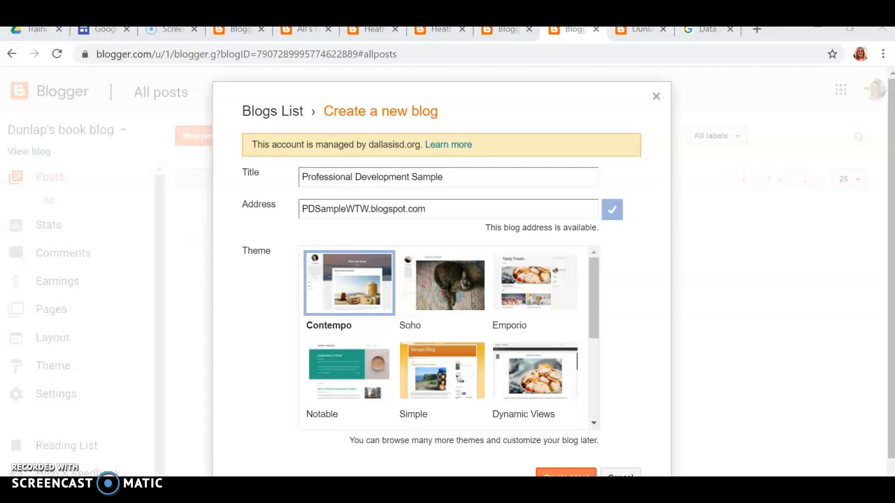
Pick the Simple theme, create the PDSampleWTW.blogspot.com blog, and decline the Google Domains offer
{"action": "scroll", "coordinate": [463, 329], "scroll_direction": "down", "scroll_amount": 3}
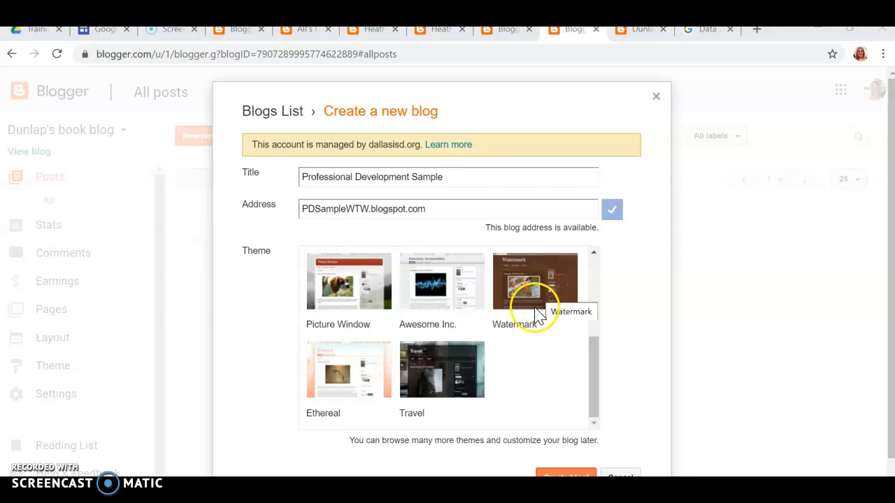
{"action": "scroll", "coordinate": [536, 314], "scroll_direction": "up", "scroll_amount": 3}
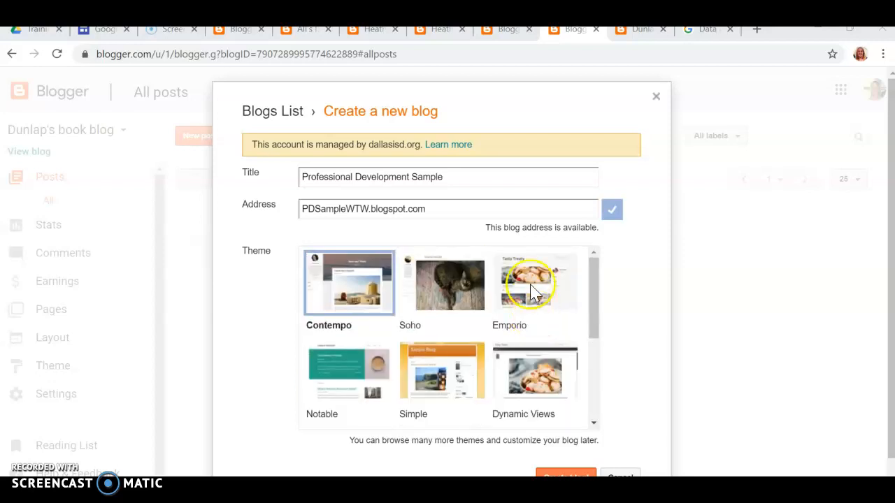
{"action": "scroll", "coordinate": [408, 339], "scroll_direction": "down", "scroll_amount": 5}
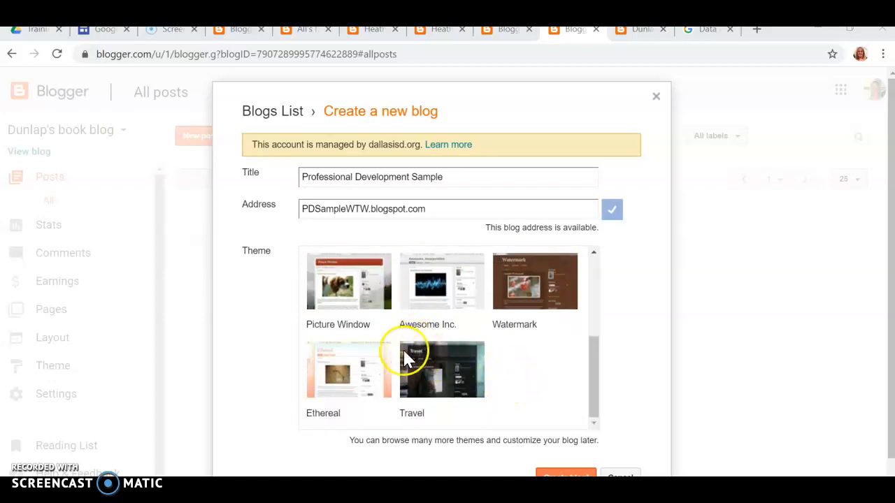
{"action": "scroll", "coordinate": [508, 404], "scroll_direction": "up", "scroll_amount": 5}
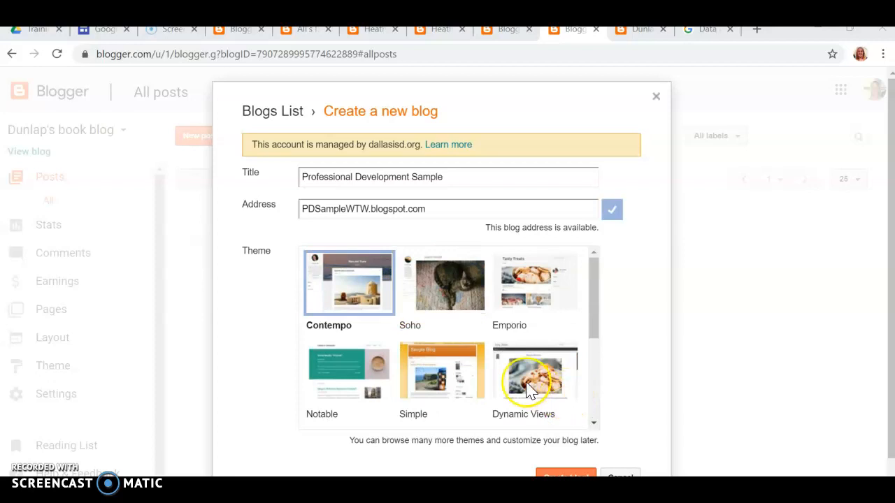
{"action": "left_click", "coordinate": [459, 367]}
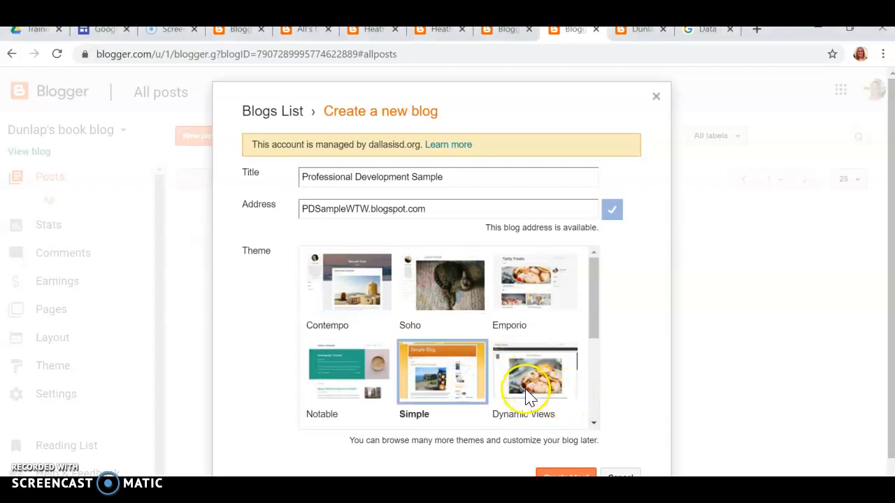
{"action": "left_click", "coordinate": [561, 475]}
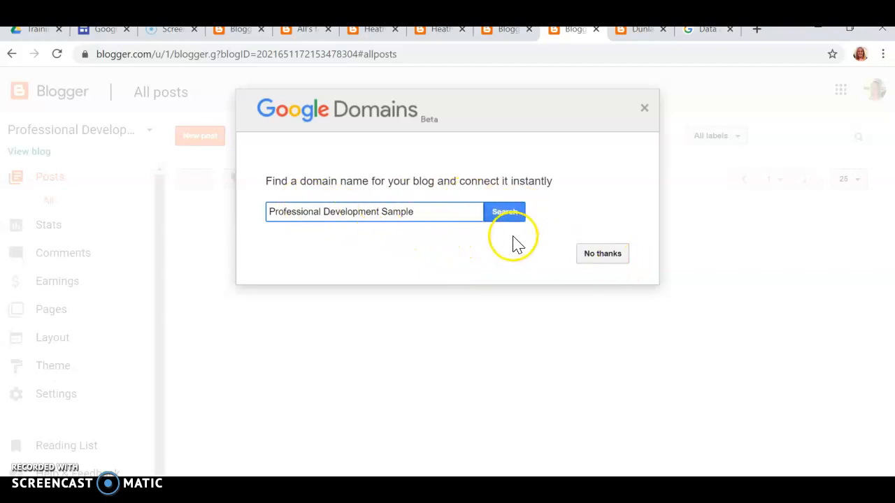
{"action": "left_click", "coordinate": [605, 258]}
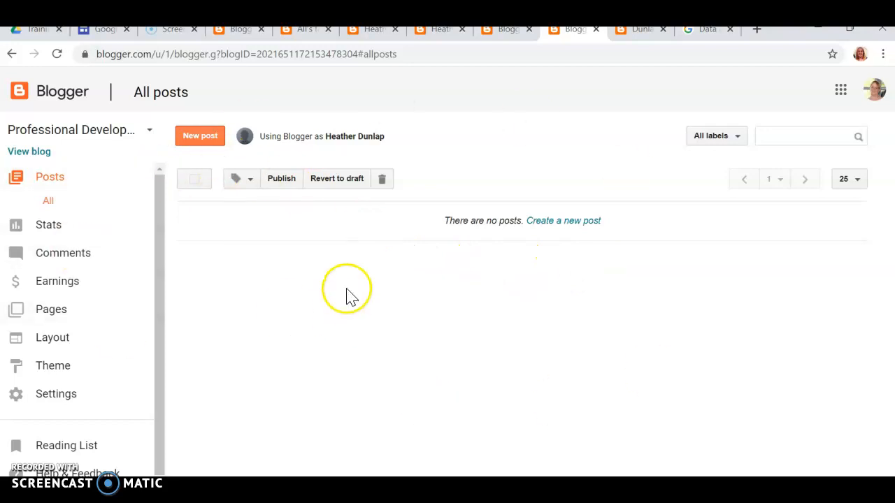
Publish a post titled 'Hello' reading 'This is my first post!'
{"action": "left_click", "coordinate": [195, 144]}
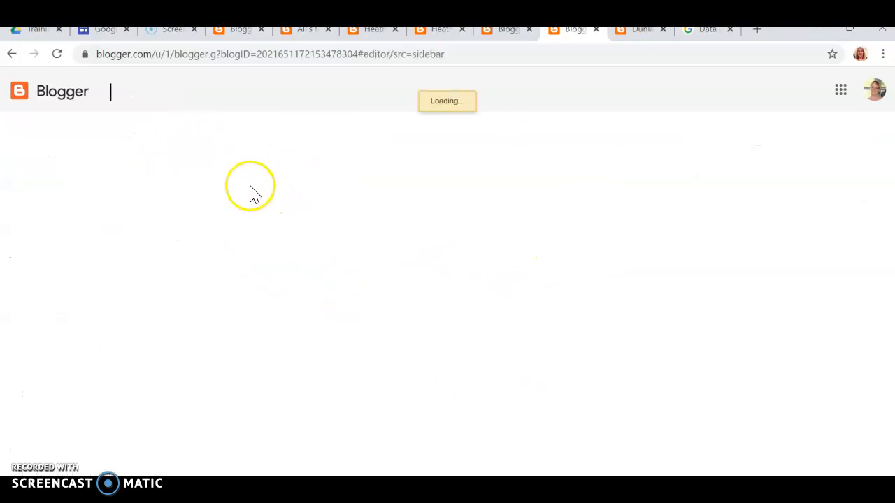
{"action": "left_click", "coordinate": [240, 129]}
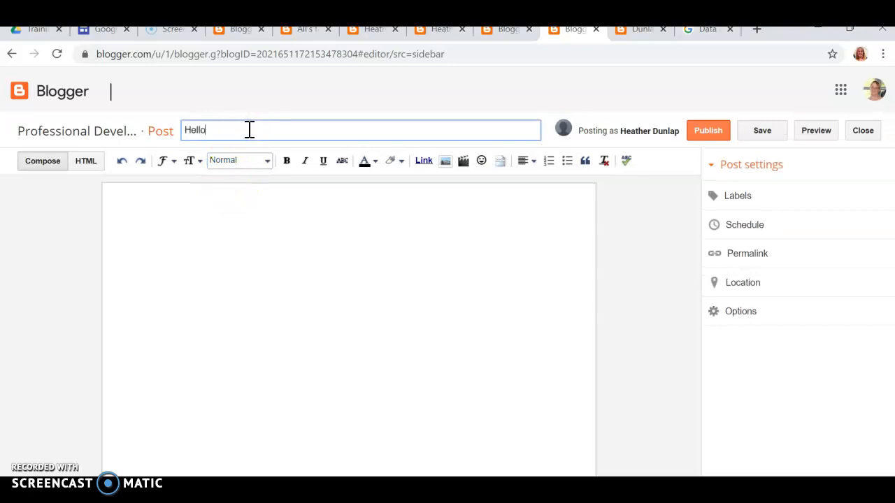
{"action": "left_click", "coordinate": [305, 263]}
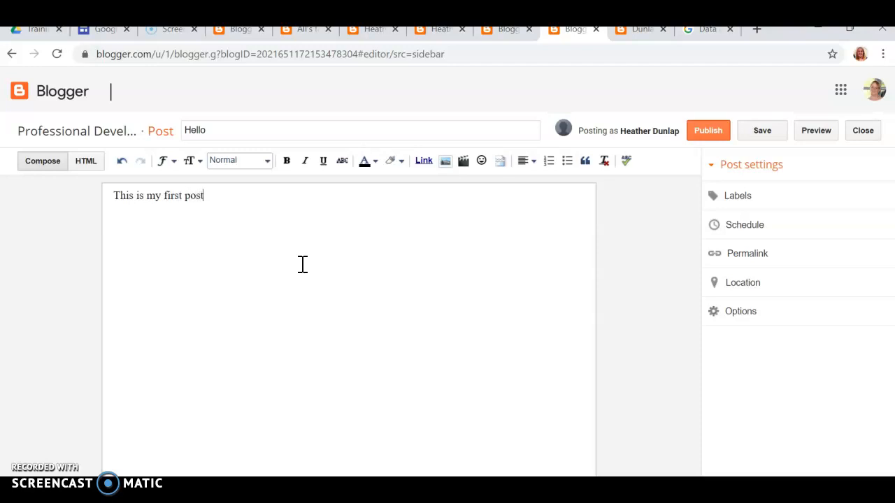
{"action": "left_click", "coordinate": [713, 130]}
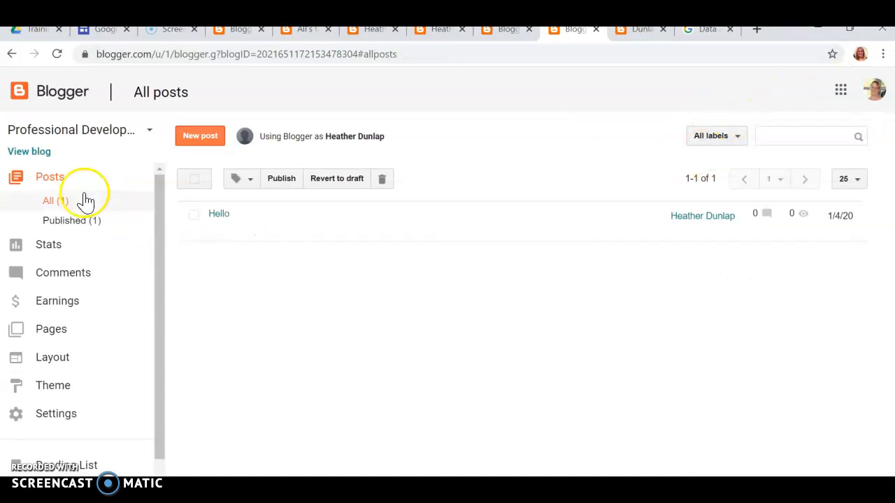
View the live blog, select its web address, and go back to the post list
{"action": "left_click", "coordinate": [28, 152]}
{"action": "scroll", "coordinate": [285, 335], "scroll_direction": "down", "scroll_amount": 1}
{"action": "scroll", "coordinate": [295, 332], "scroll_direction": "up", "scroll_amount": 1}
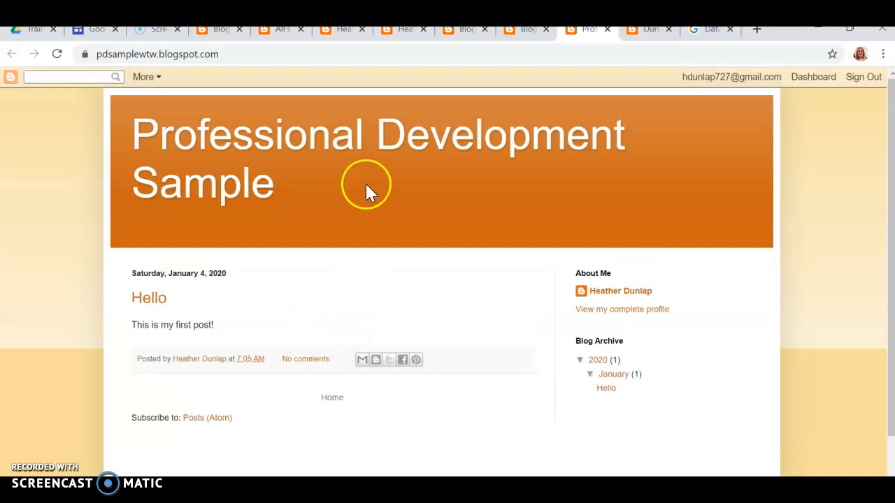
{"action": "left_click", "coordinate": [162, 49]}
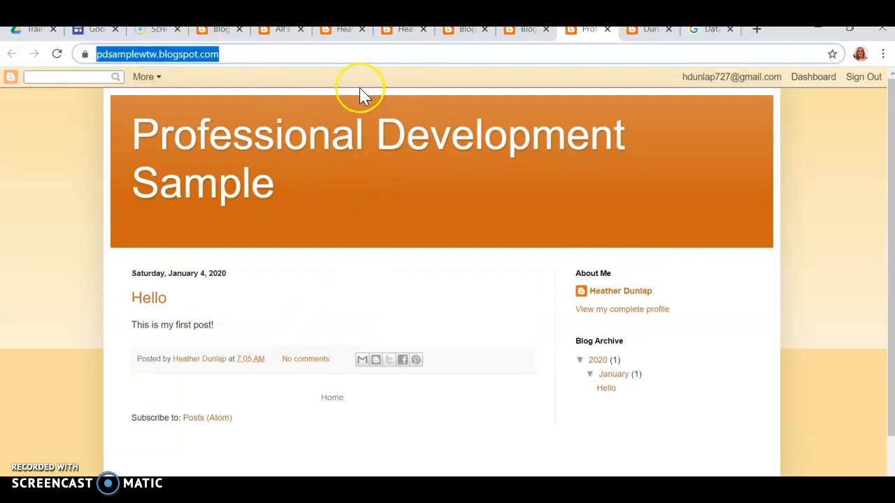
{"action": "left_click", "coordinate": [529, 30]}
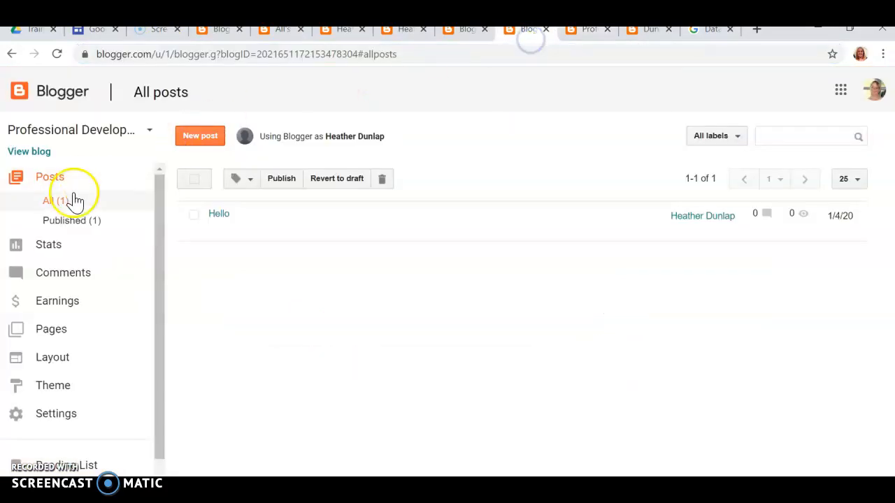
Publish a post titled 'Day 2' reading 'Here is your assignment'
{"action": "left_click", "coordinate": [200, 138]}
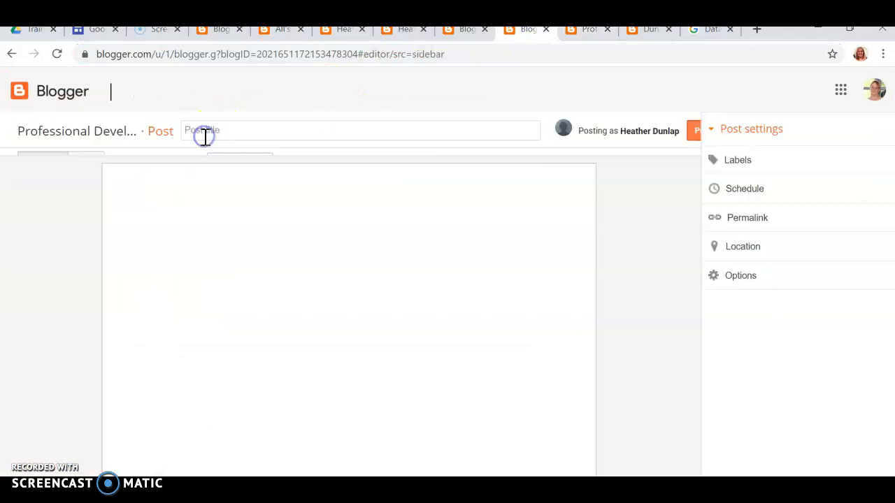
{"action": "left_click", "coordinate": [231, 134]}
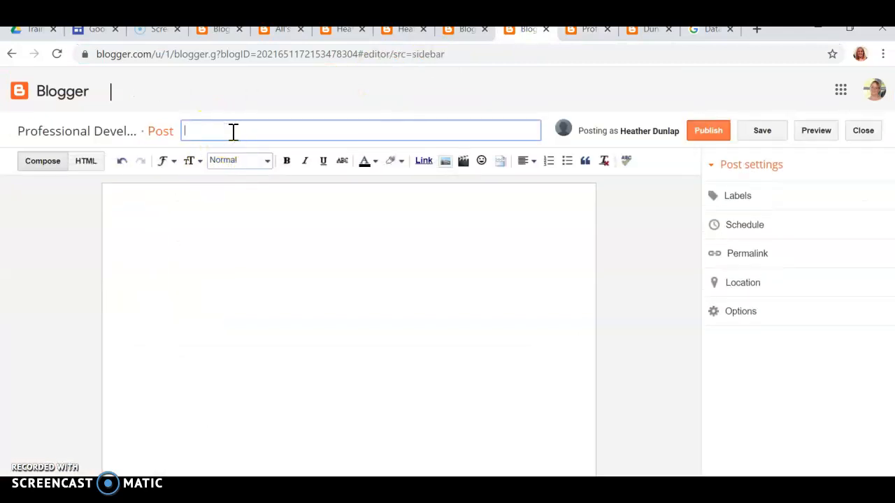
{"action": "left_click", "coordinate": [233, 237]}
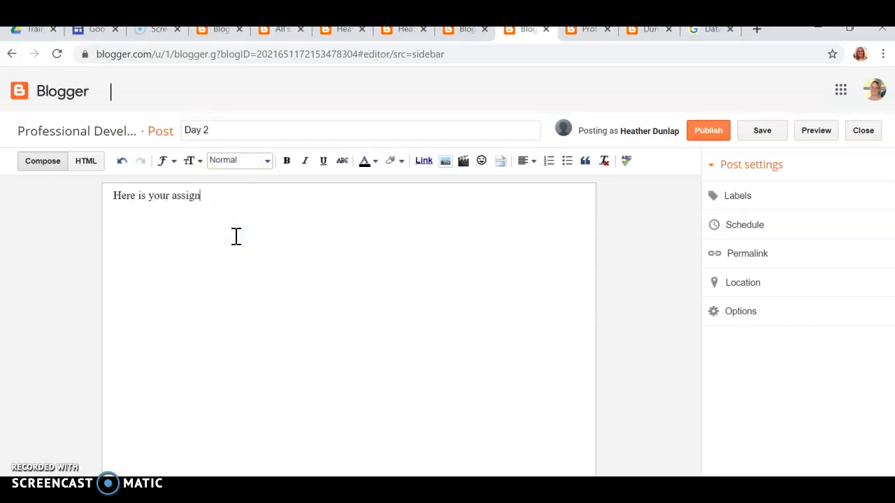
{"action": "left_click", "coordinate": [716, 135]}
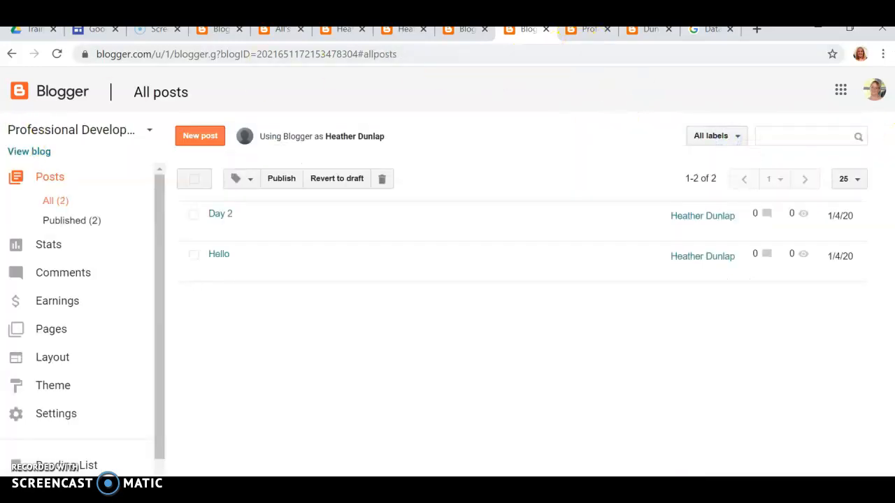
Check the new post on the live blog, then go back to Blogger's post list
{"action": "left_click", "coordinate": [29, 151]}
{"action": "scroll", "coordinate": [413, 280], "scroll_direction": "down", "scroll_amount": 3}
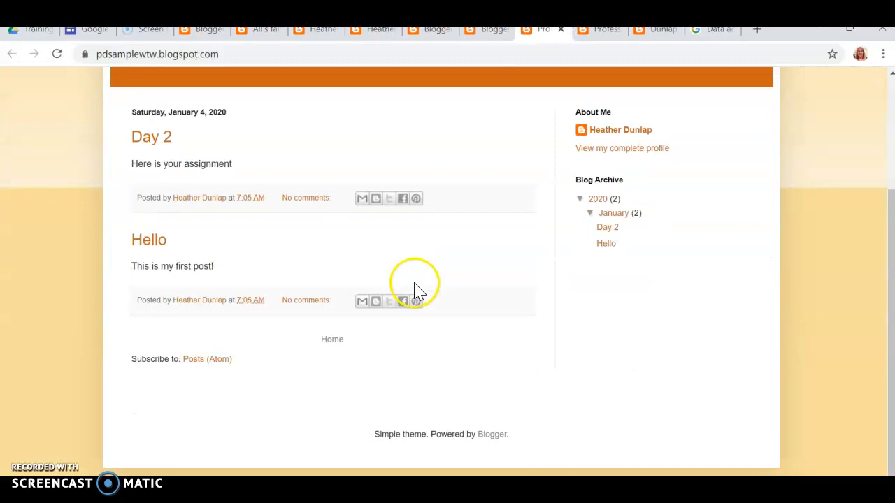
{"action": "scroll", "coordinate": [423, 280], "scroll_direction": "up", "scroll_amount": 3}
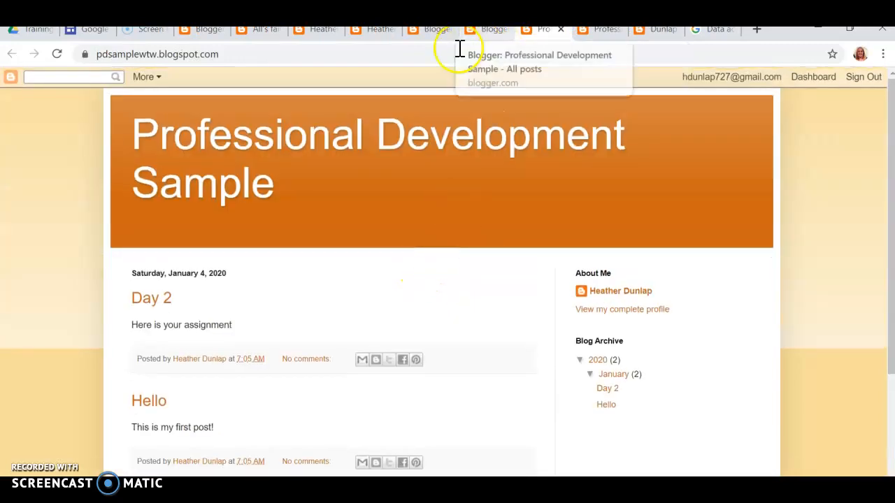
{"action": "left_click", "coordinate": [489, 31]}
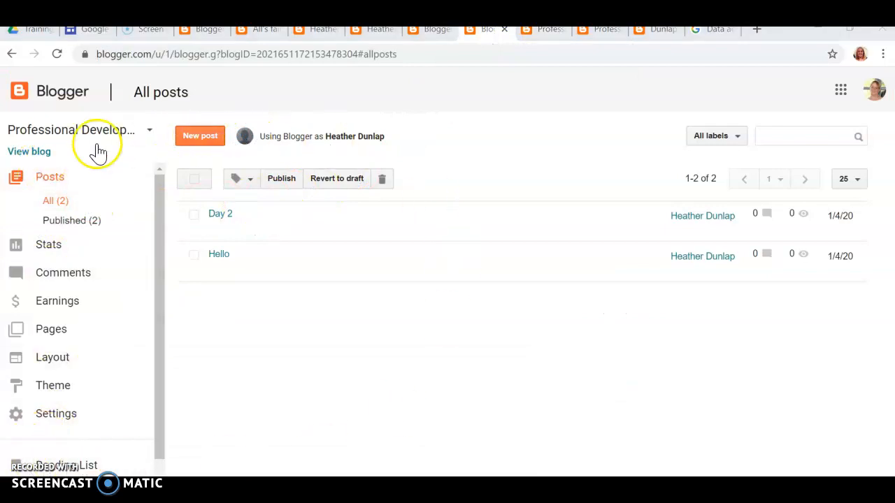
Start a post titled 'Wednesday' with the text 'Look at this image'
{"action": "left_click", "coordinate": [203, 136]}
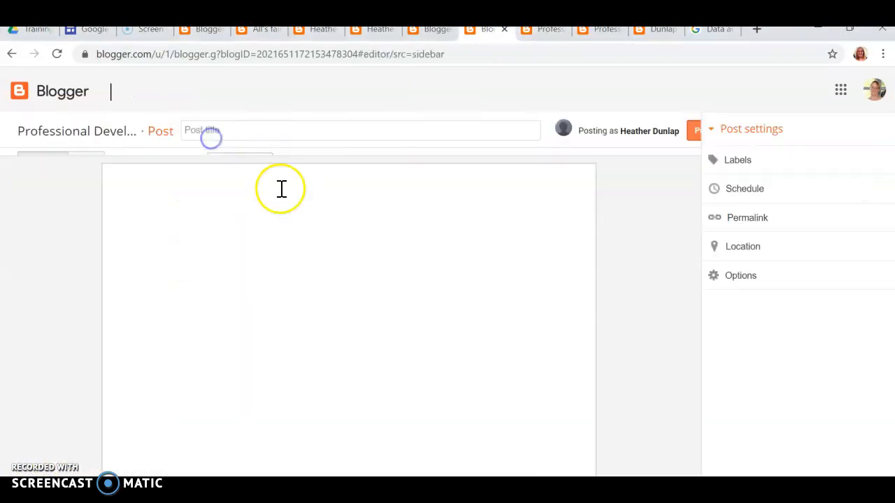
{"action": "left_click", "coordinate": [207, 133]}
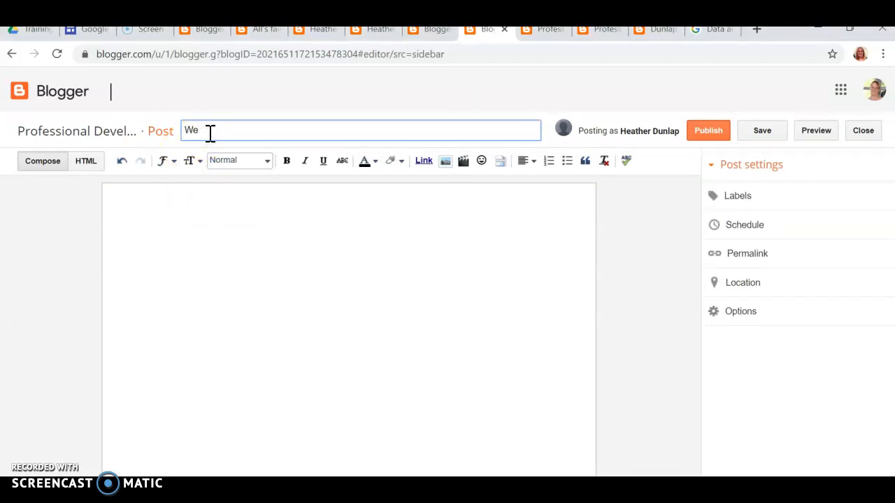
{"action": "left_click", "coordinate": [190, 237]}
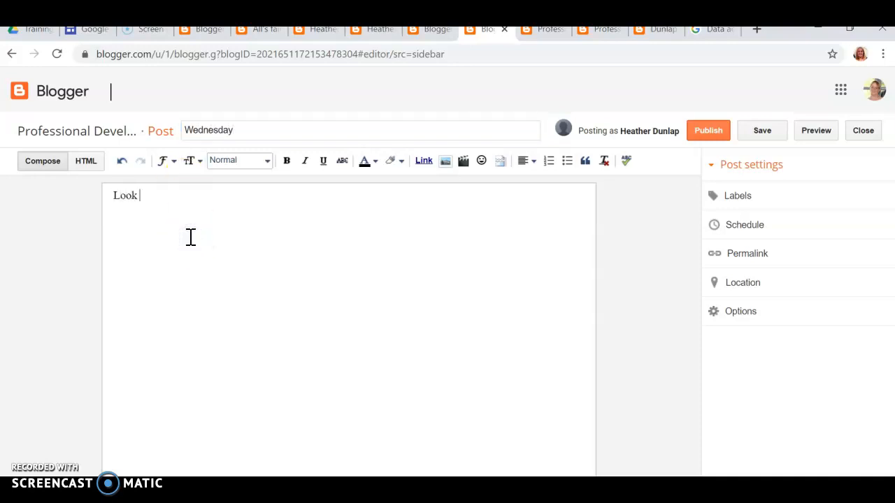
{"action": "type", "text": "Look at this image"}
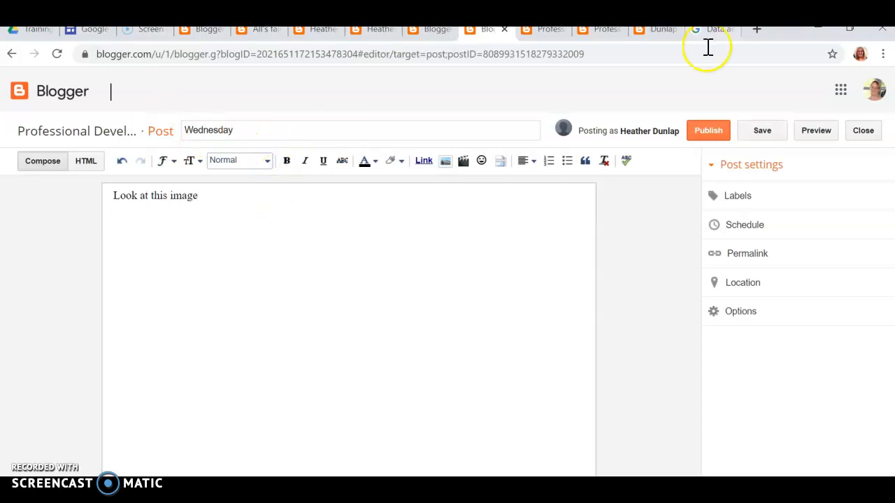
{"action": "key", "text": "Return"}
Upload smile.png from the Desktop and insert it into the post
{"action": "left_click", "coordinate": [445, 162]}
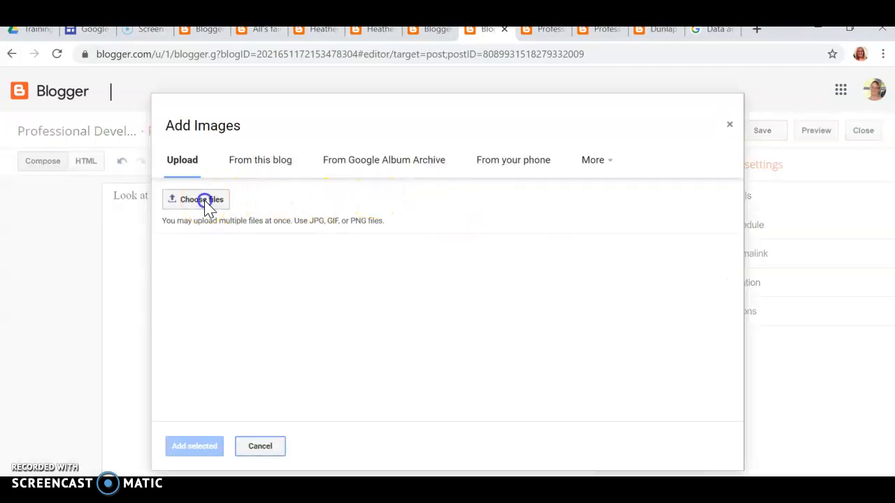
{"action": "left_click", "coordinate": [204, 202]}
{"action": "left_click", "coordinate": [44, 137]}
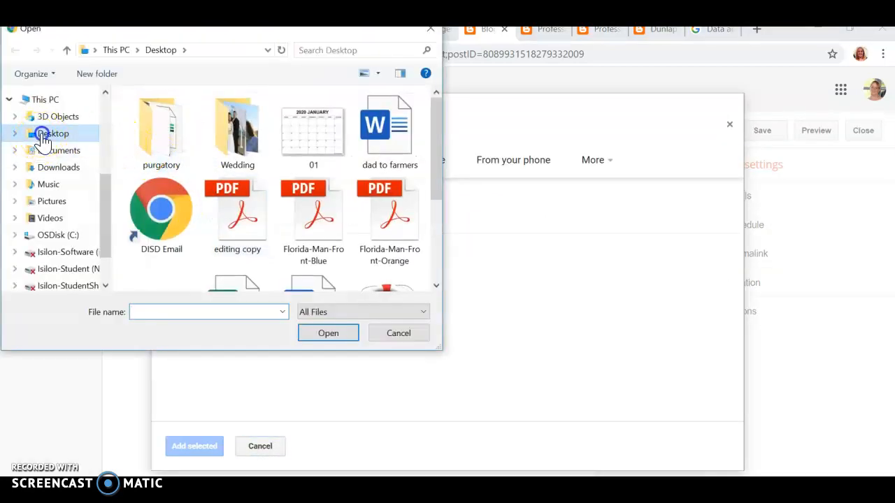
{"action": "scroll", "coordinate": [293, 181], "scroll_direction": "down", "scroll_amount": 3}
{"action": "double_click", "coordinate": [235, 220]}
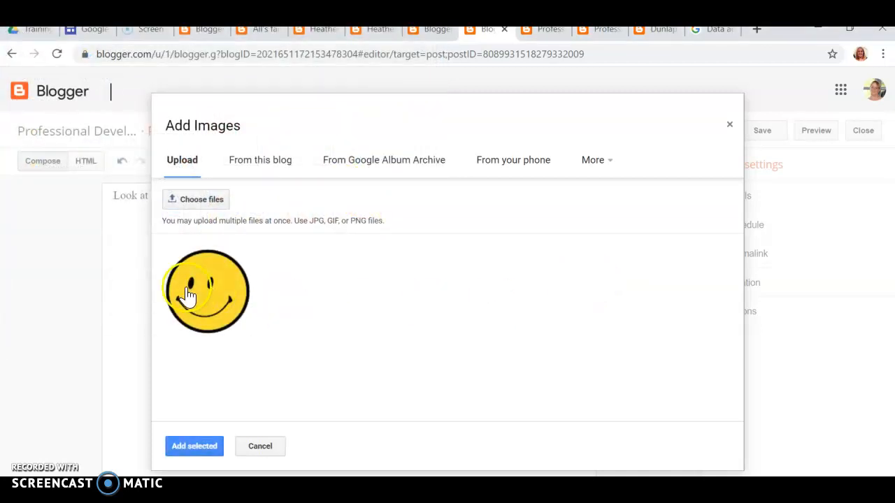
{"action": "left_click", "coordinate": [187, 295]}
{"action": "left_click", "coordinate": [192, 446]}
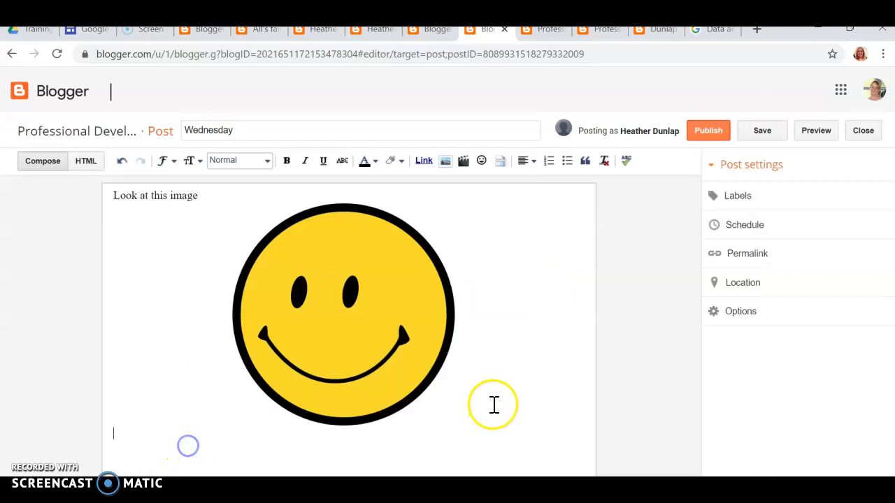
Make the smiley image small and left-aligned, then publish the Wednesday post
{"action": "left_click", "coordinate": [377, 294]}
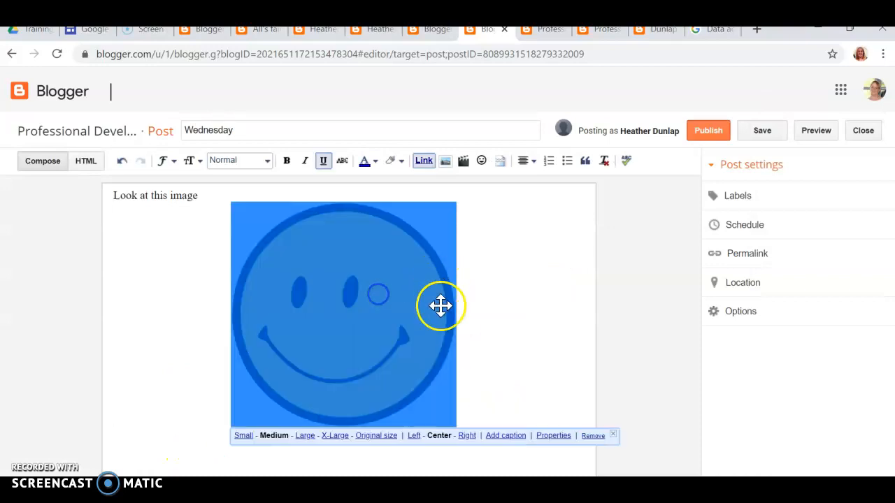
{"action": "left_click", "coordinate": [334, 436]}
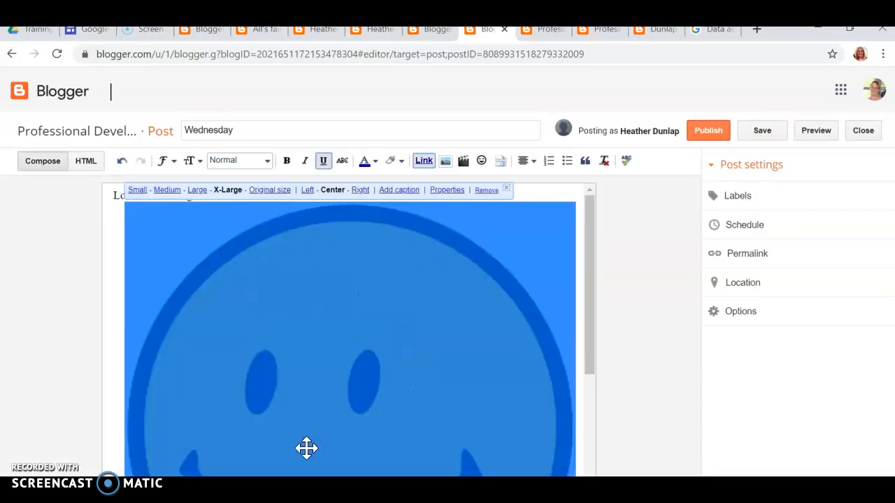
{"action": "scroll", "coordinate": [307, 448], "scroll_direction": "down", "scroll_amount": 3}
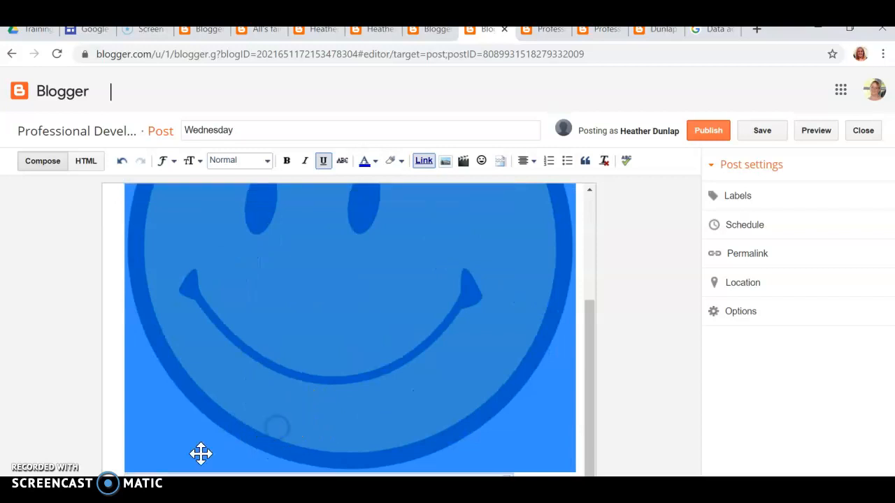
{"action": "left_click", "coordinate": [139, 482]}
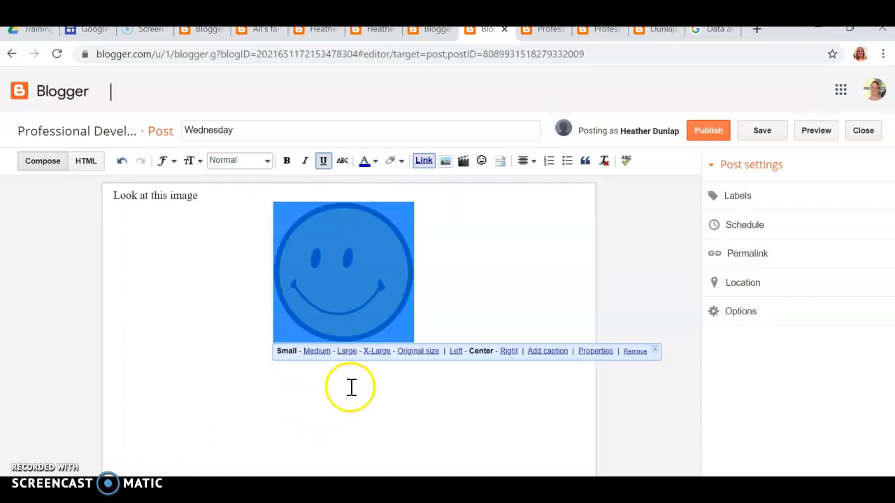
{"action": "left_click", "coordinate": [455, 352]}
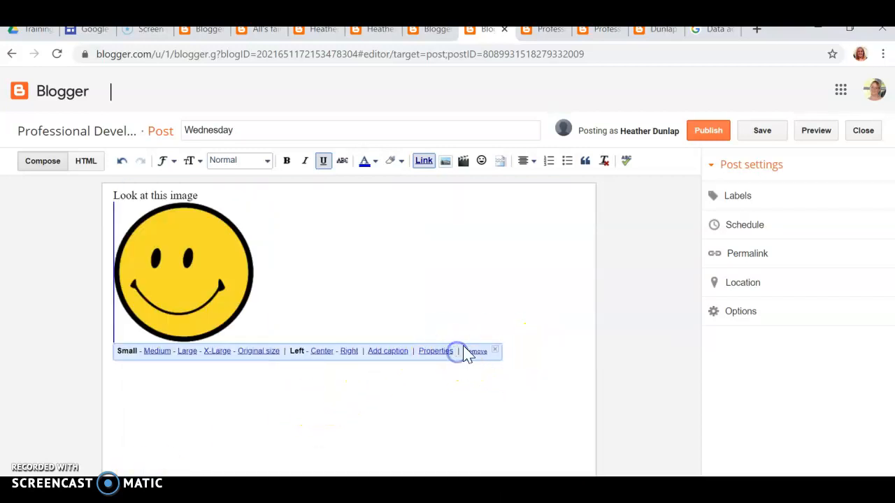
{"action": "left_click", "coordinate": [404, 251]}
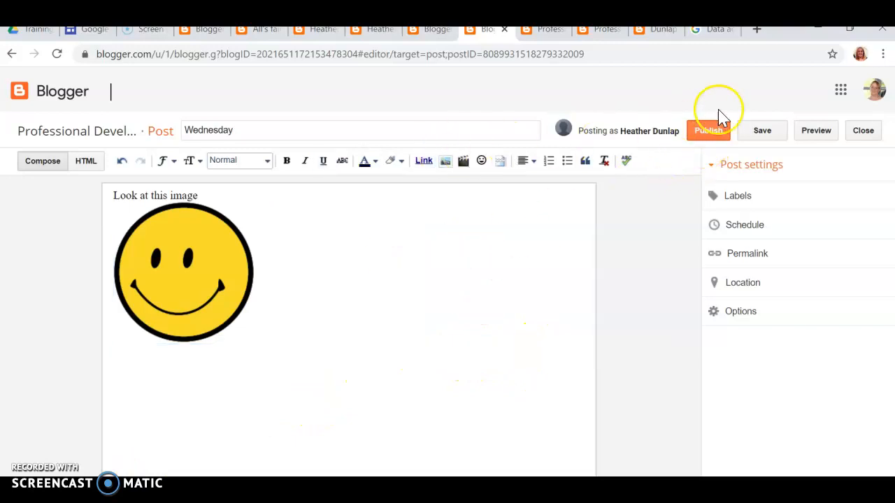
{"action": "left_click", "coordinate": [709, 134]}
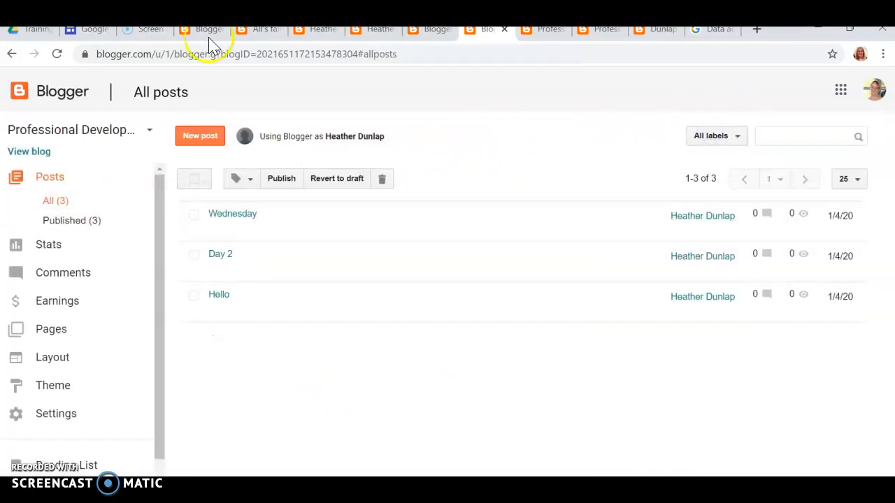
{"action": "left_click", "coordinate": [31, 152]}
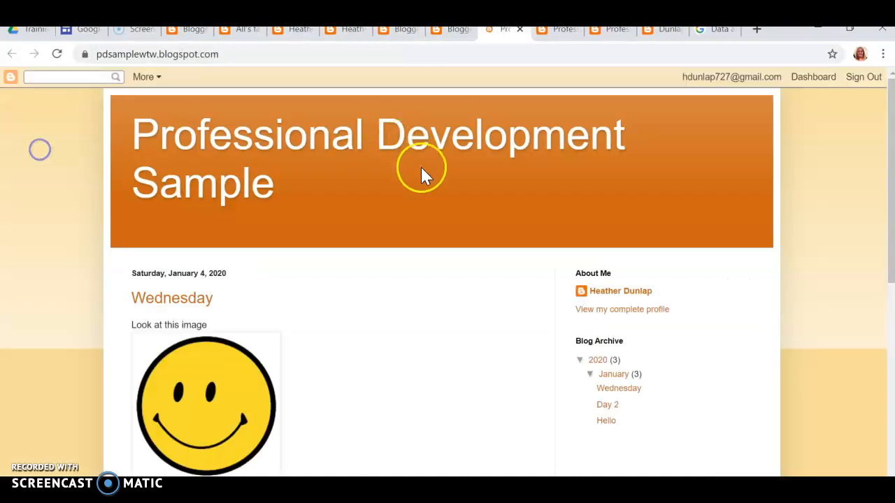
{"action": "scroll", "coordinate": [377, 279], "scroll_direction": "down", "scroll_amount": 3}
{"action": "scroll", "coordinate": [427, 277], "scroll_direction": "down", "scroll_amount": 3}
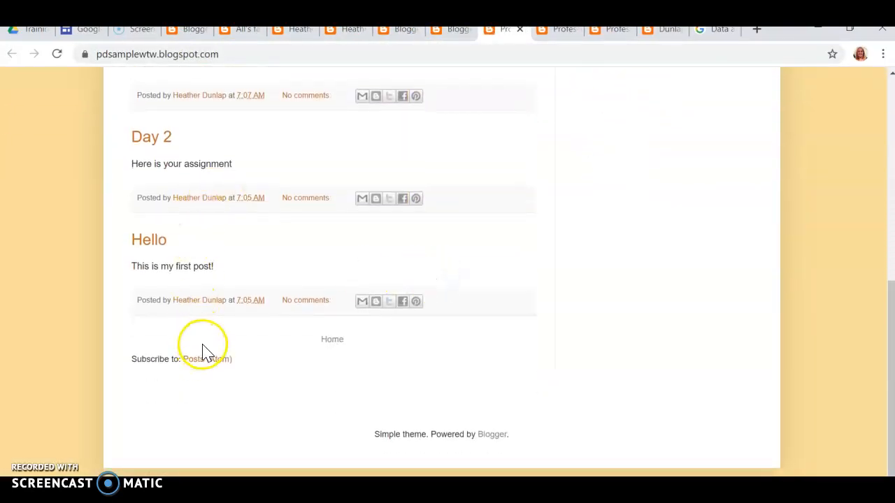
{"action": "scroll", "coordinate": [202, 350], "scroll_direction": "up", "scroll_amount": 5}
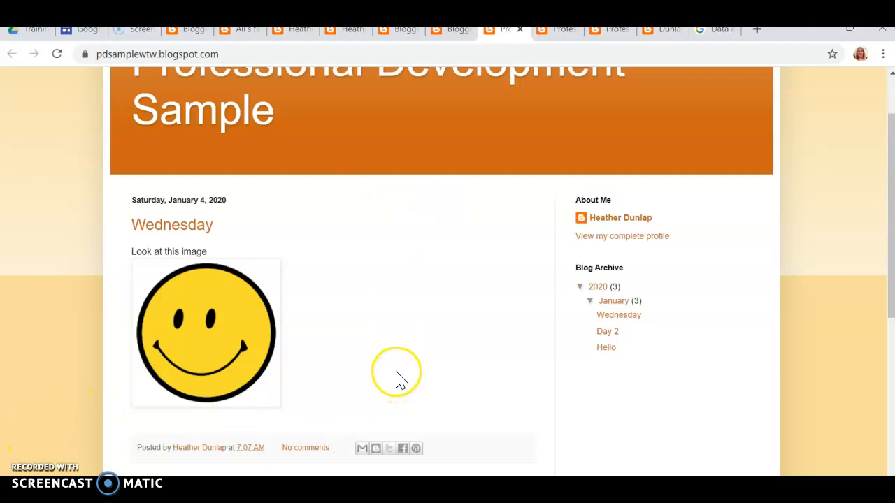
{"action": "scroll", "coordinate": [402, 360], "scroll_direction": "down", "scroll_amount": 3}
{"action": "scroll", "coordinate": [403, 352], "scroll_direction": "down", "scroll_amount": 2}
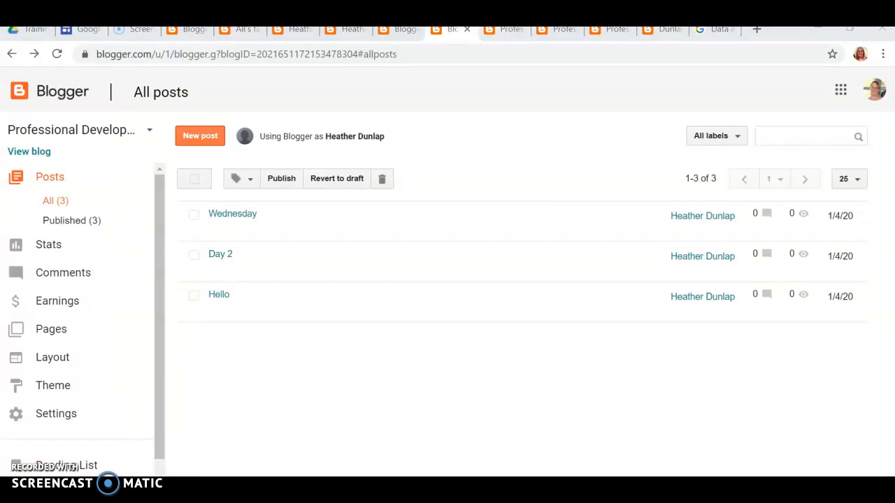
Turn on link sharing for the Book club makers file in the Training folder
{"action": "left_click", "coordinate": [37, 33]}
{"action": "scroll", "coordinate": [396, 240], "scroll_direction": "up", "scroll_amount": 4}
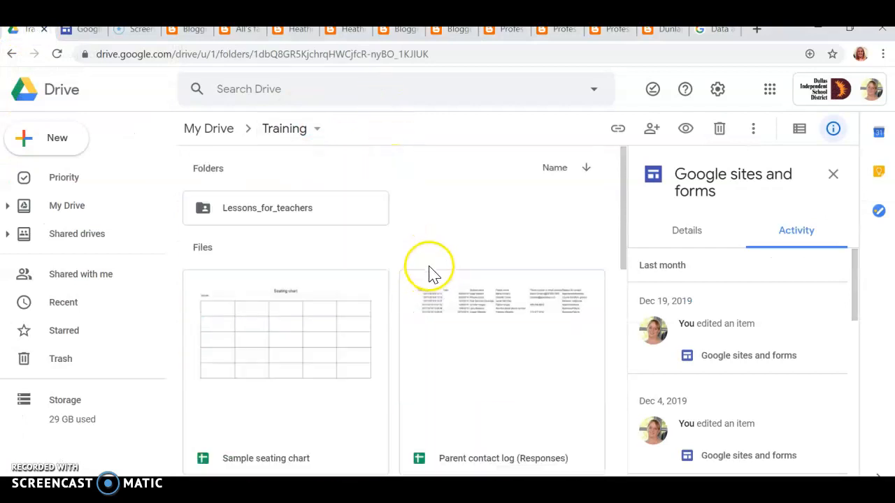
{"action": "scroll", "coordinate": [412, 306], "scroll_direction": "down", "scroll_amount": 8}
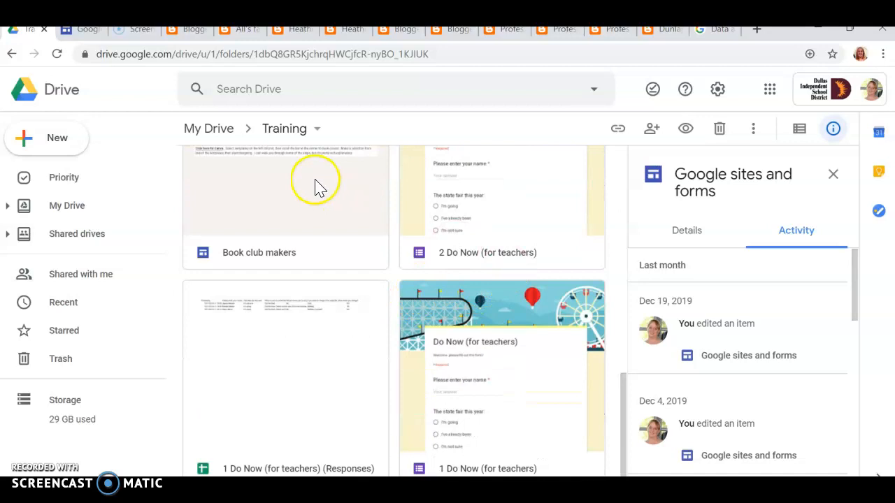
{"action": "left_click_drag", "start_coordinate": [282, 178], "coordinate": [320, 214]}
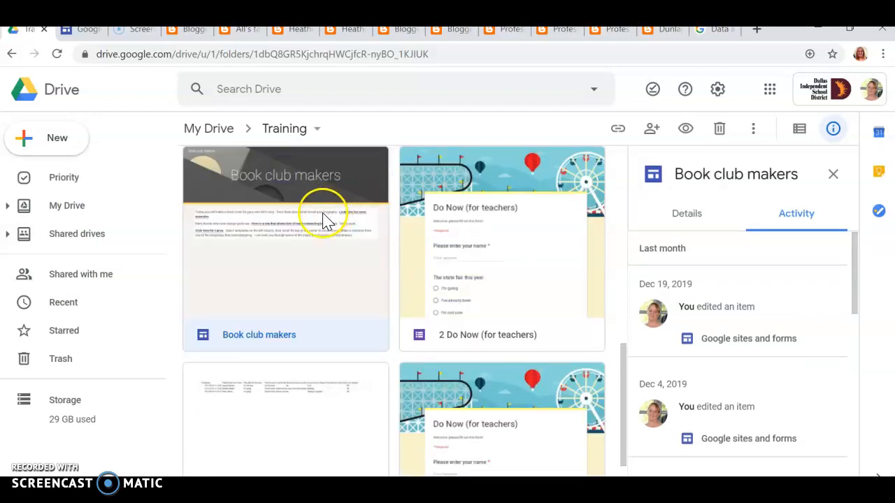
{"action": "right_click", "coordinate": [292, 243]}
{"action": "mouse_move", "coordinate": [292, 243]}
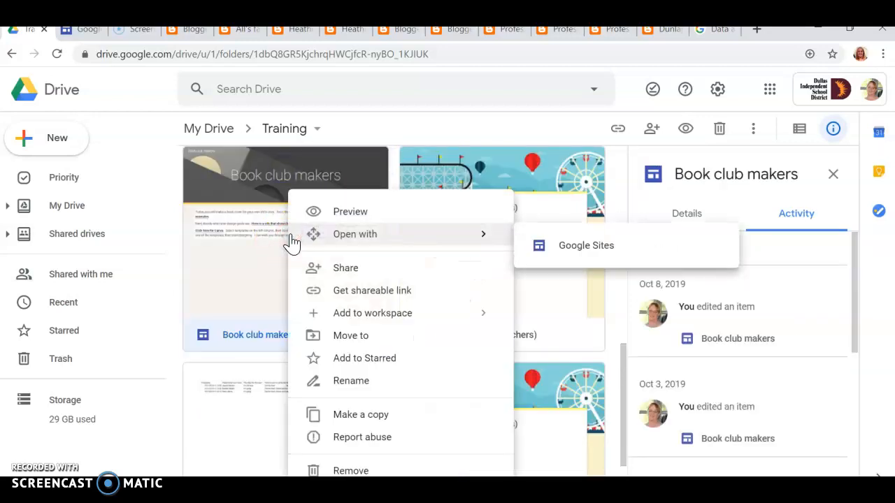
{"action": "right_click", "coordinate": [255, 196]}
{"action": "left_click", "coordinate": [335, 289]}
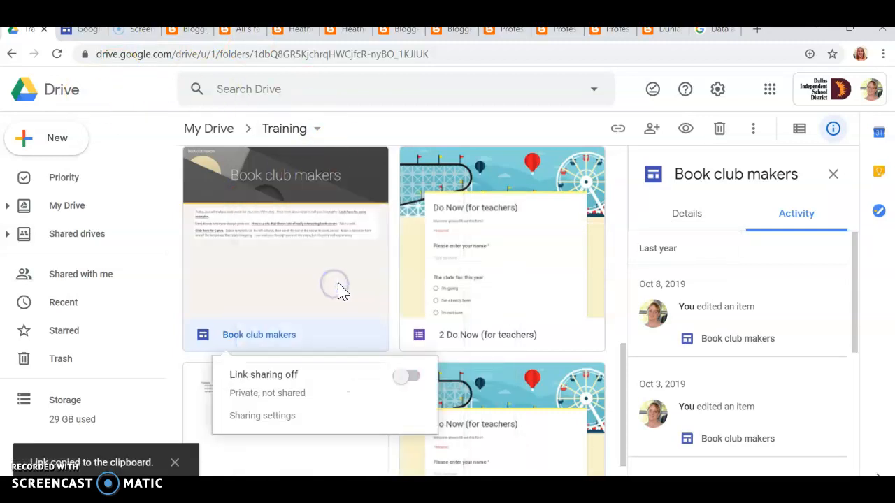
{"action": "left_click", "coordinate": [408, 377]}
Copy the Book club makers shareable link, then return to the Blogger posts list
{"action": "left_click", "coordinate": [378, 419]}
{"action": "right_click", "coordinate": [377, 421]}
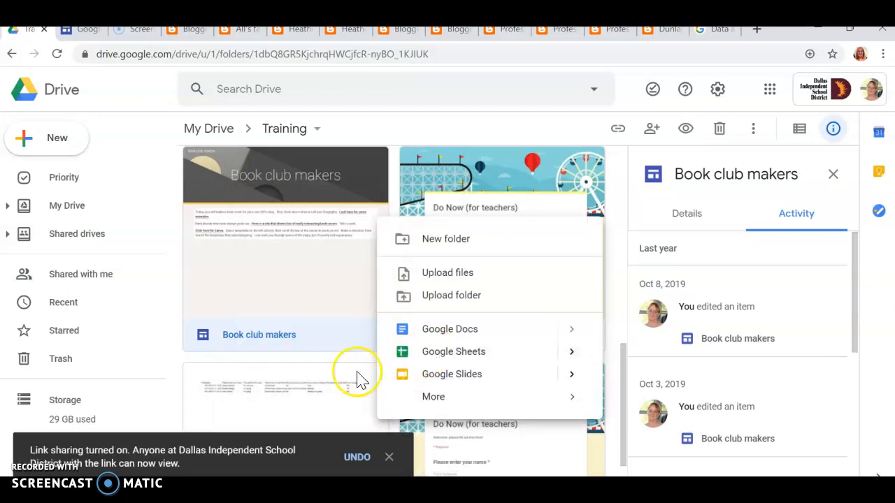
{"action": "right_click", "coordinate": [296, 284]}
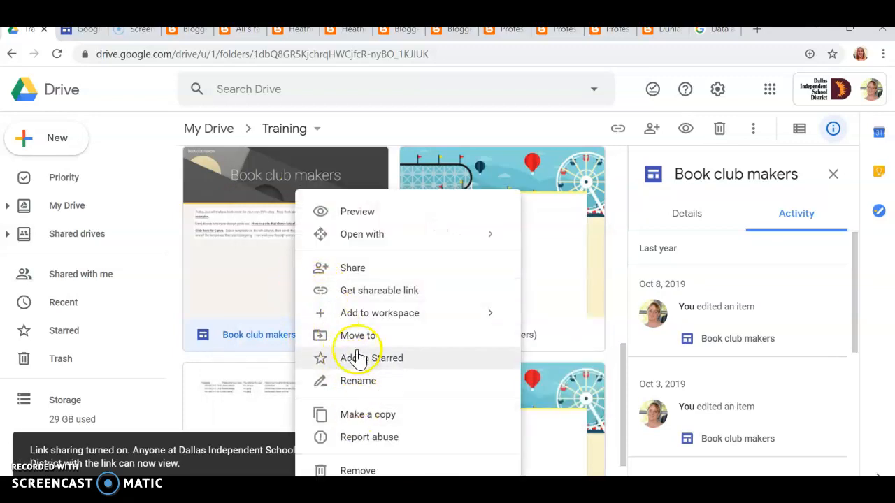
{"action": "left_click", "coordinate": [359, 290]}
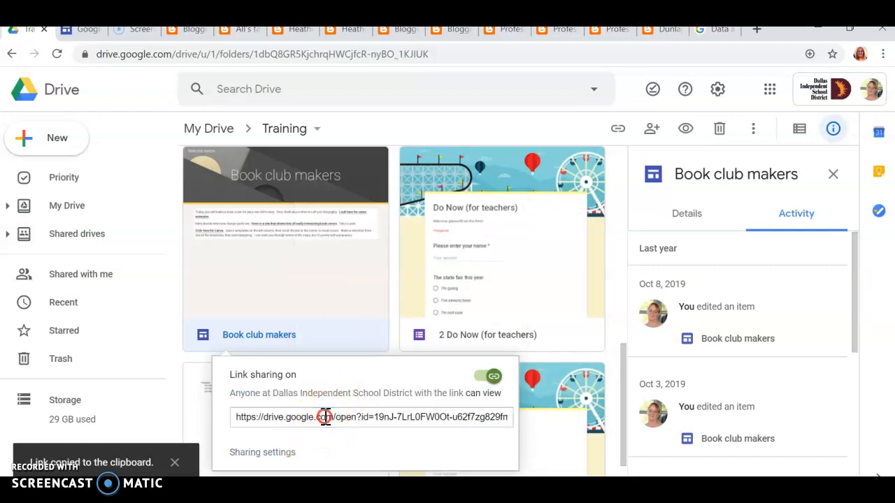
{"action": "right_click", "coordinate": [325, 416]}
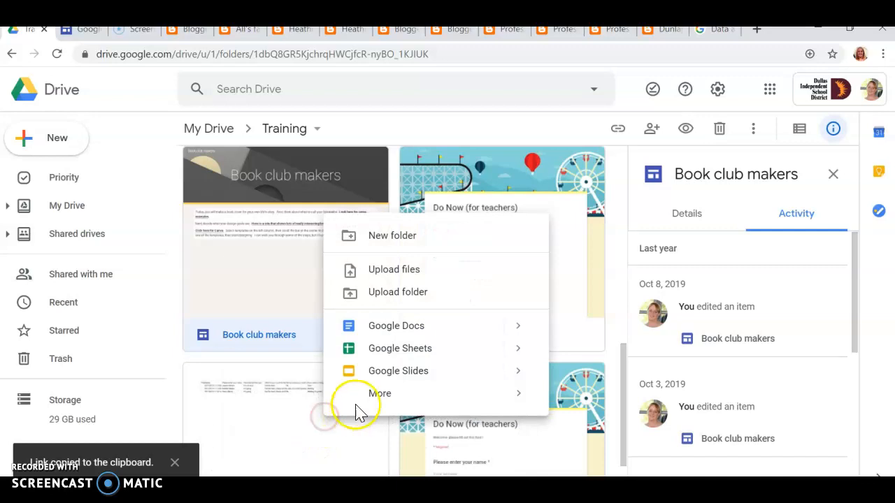
{"action": "right_click", "coordinate": [265, 287]}
{"action": "left_click", "coordinate": [326, 293]}
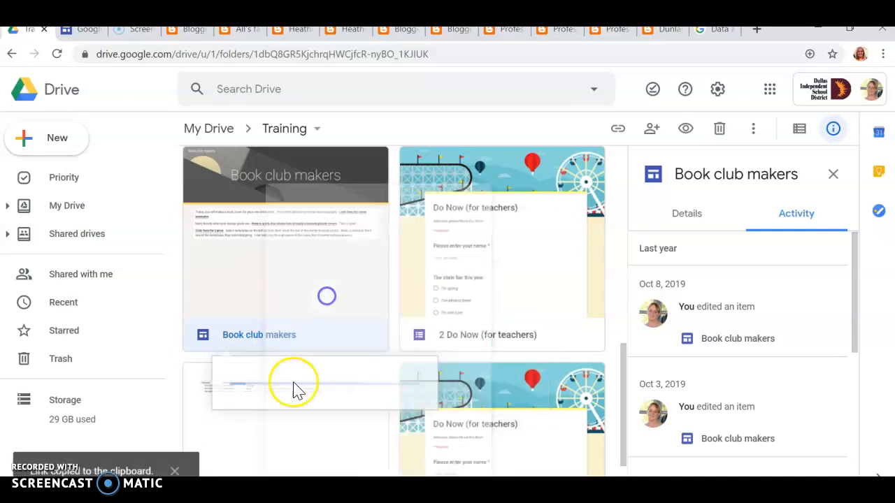
{"action": "left_click", "coordinate": [279, 417]}
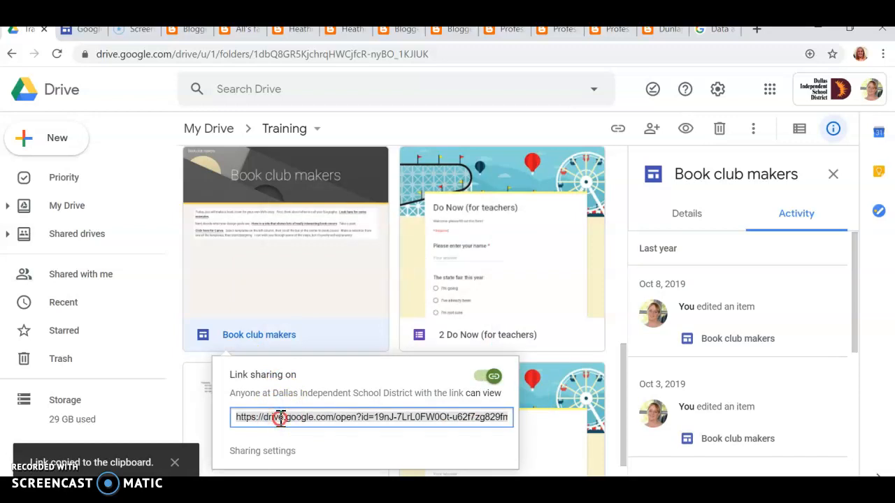
{"action": "right_click", "coordinate": [279, 417]}
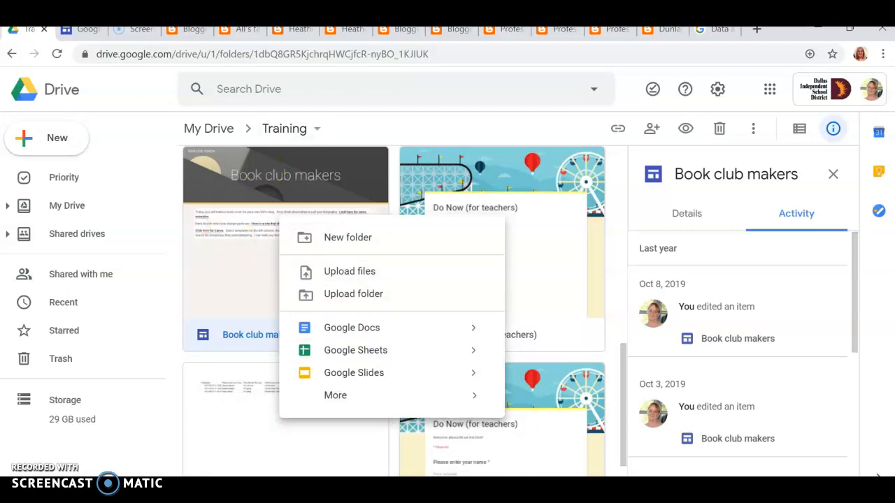
{"action": "left_click", "coordinate": [301, 38]}
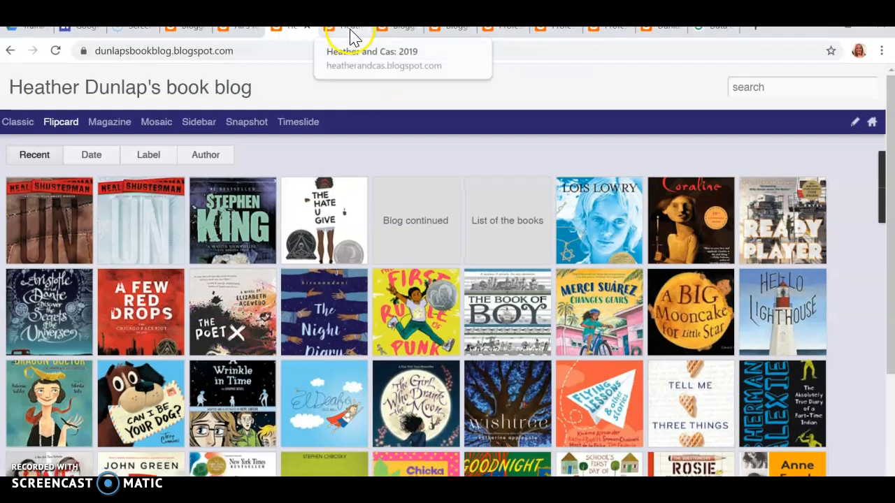
{"action": "left_click", "coordinate": [353, 34]}
{"action": "left_click", "coordinate": [399, 35]}
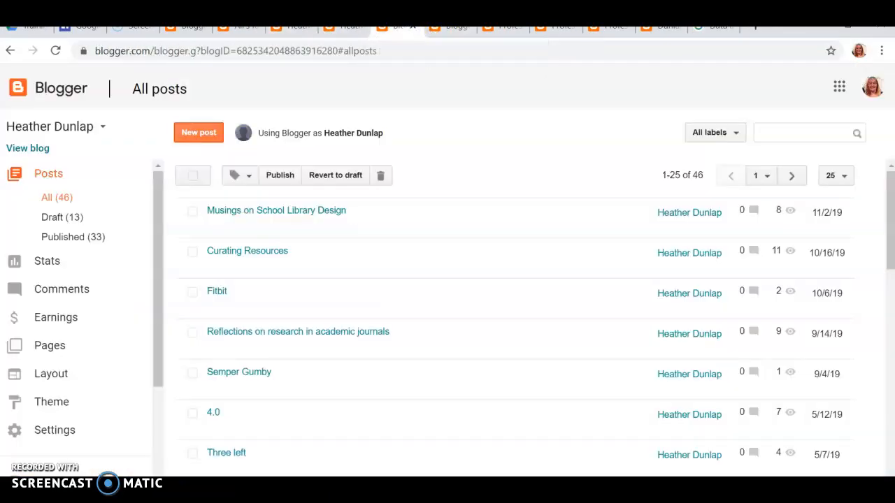
Start a new post titled Thursday with body 'Go to ths' plus the pasted Drive link
{"action": "left_click", "coordinate": [459, 35]}
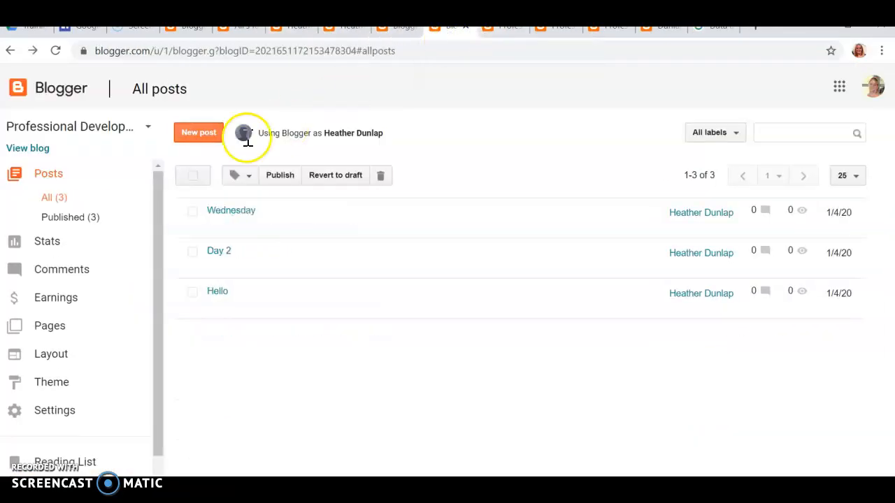
{"action": "left_click", "coordinate": [209, 128]}
{"action": "left_click", "coordinate": [219, 128]}
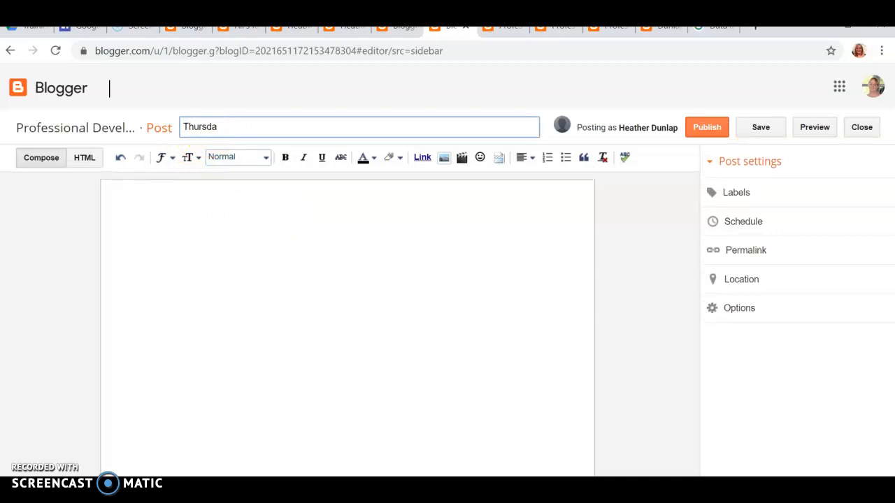
{"action": "left_click", "coordinate": [249, 159]}
{"action": "left_click", "coordinate": [189, 242]}
{"action": "type", "text": "Go to "}
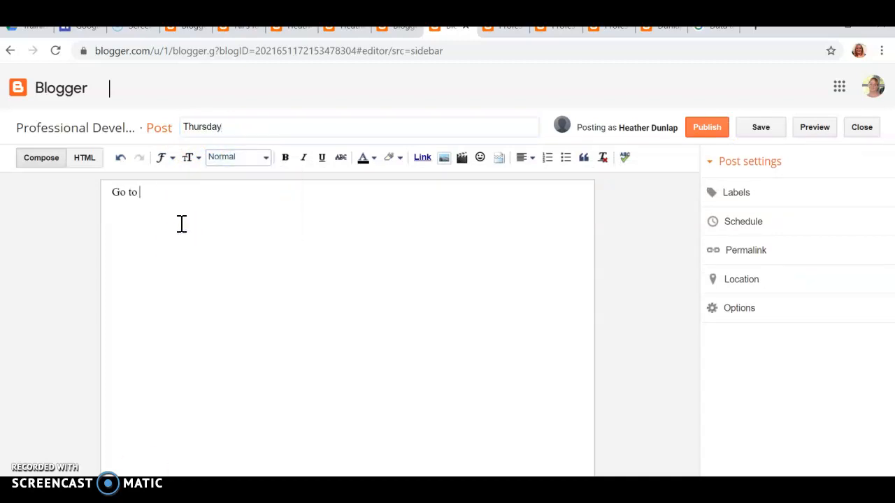
{"action": "type", "text": "ths"}
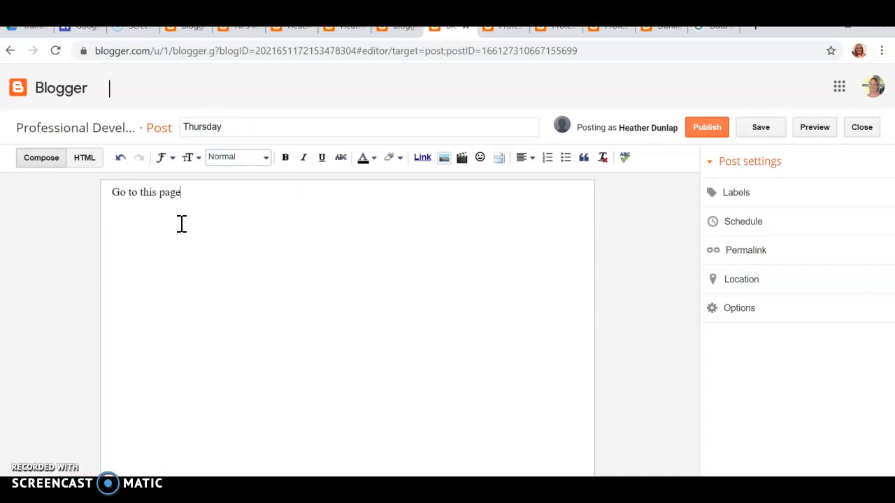
{"action": "key", "text": "ctrl+v"}
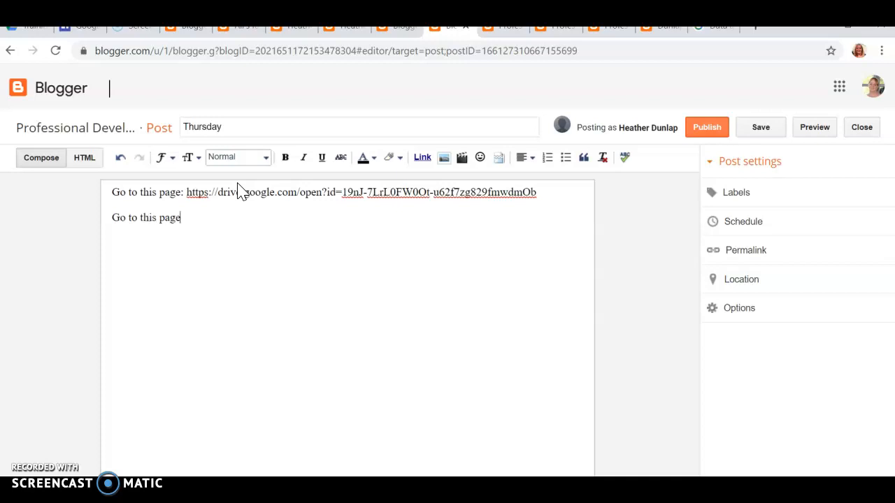
Link the words 'this page' to the Drive file's address and publish the post
{"action": "left_click", "coordinate": [100, 255]}
{"action": "left_click", "coordinate": [144, 220]}
{"action": "left_click_drag", "start_coordinate": [170, 223], "coordinate": [179, 220]}
{"action": "left_click", "coordinate": [422, 157]}
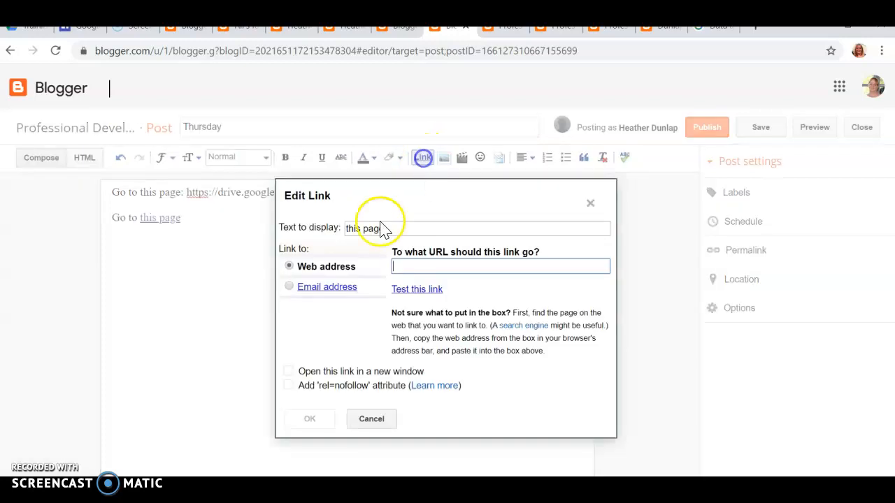
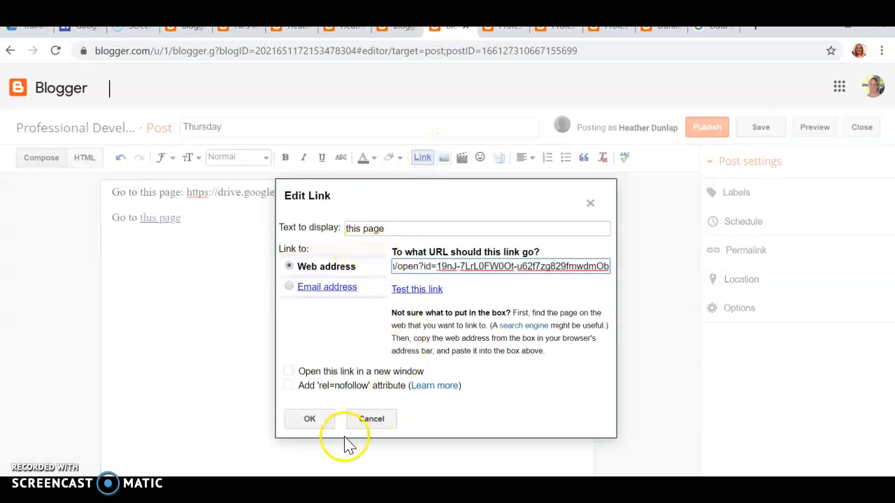
{"action": "left_click", "coordinate": [309, 421]}
{"action": "left_click", "coordinate": [231, 319]}
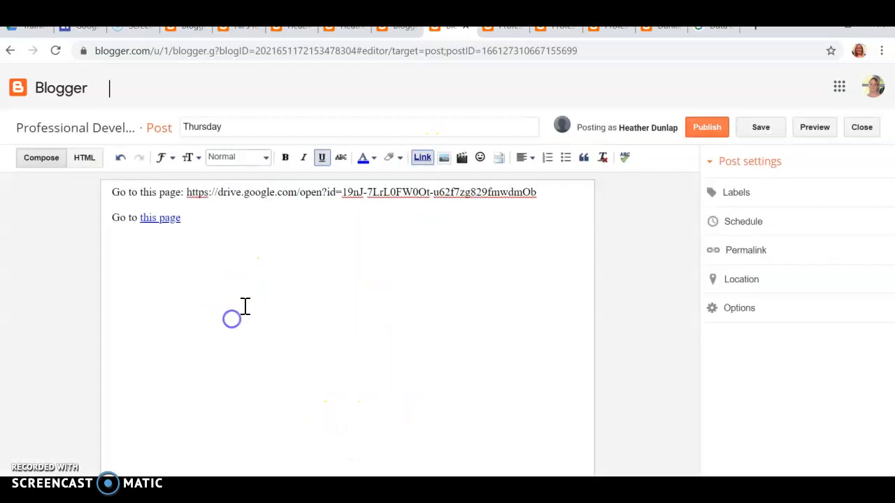
{"action": "left_click", "coordinate": [716, 129]}
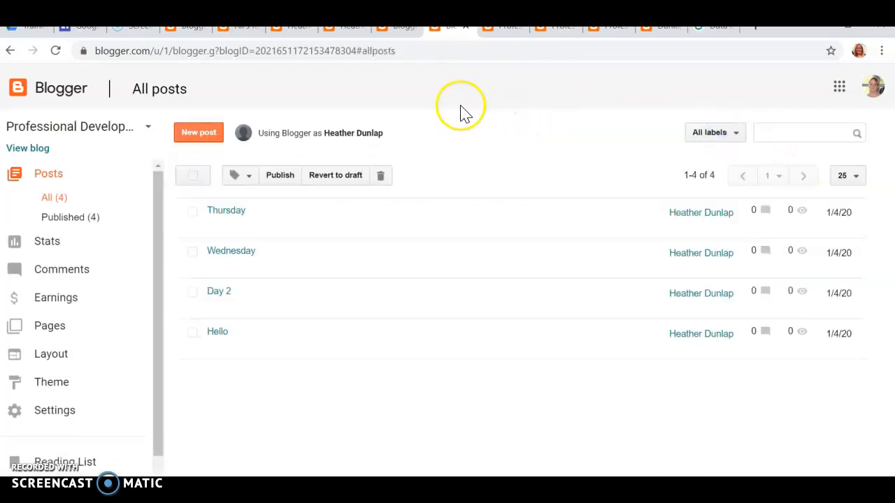
Open the live blog and check the Drive address in the Thursday post
{"action": "left_click", "coordinate": [39, 147]}
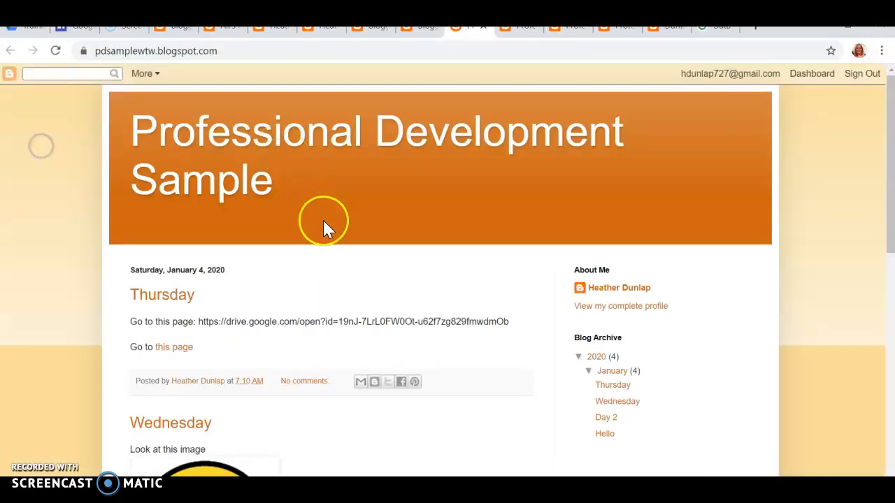
{"action": "scroll", "coordinate": [323, 227], "scroll_direction": "down", "scroll_amount": 1}
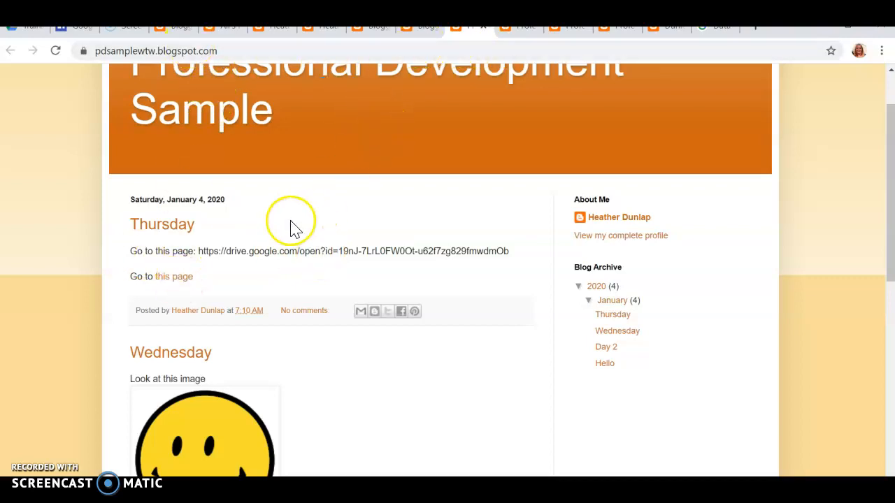
{"action": "left_click_drag", "start_coordinate": [206, 249], "coordinate": [522, 257]}
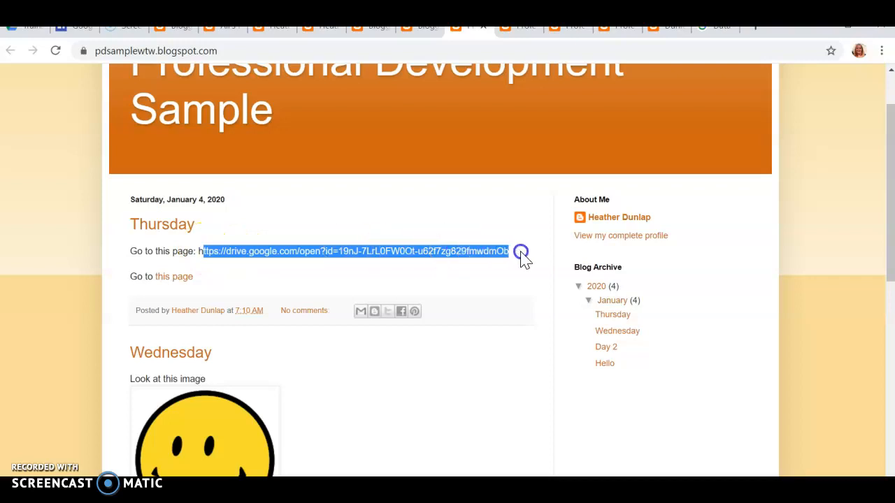
{"action": "right_click", "coordinate": [476, 256]}
{"action": "left_click", "coordinate": [364, 238]}
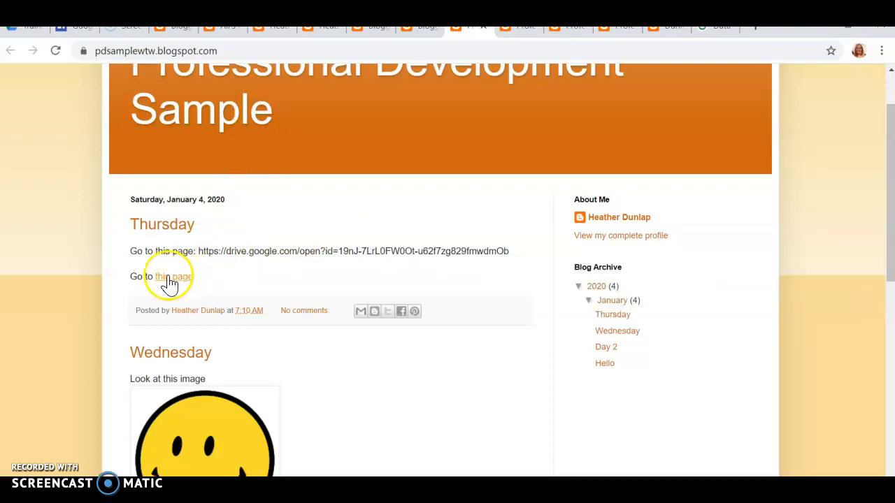
Copy the Professional Development Sample blog's web address from the address bar
{"action": "scroll", "coordinate": [254, 269], "scroll_direction": "down", "scroll_amount": 7}
{"action": "scroll", "coordinate": [255, 268], "scroll_direction": "up", "scroll_amount": 8}
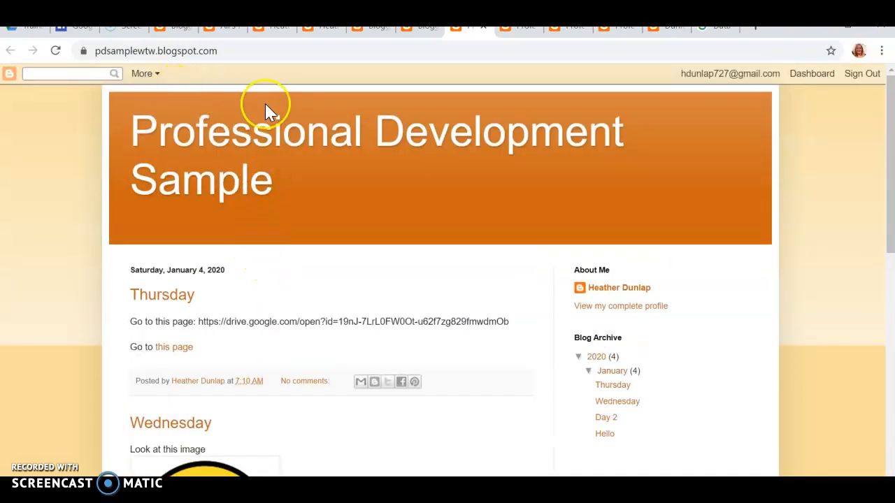
{"action": "left_click", "coordinate": [188, 59]}
{"action": "right_click", "coordinate": [186, 60]}
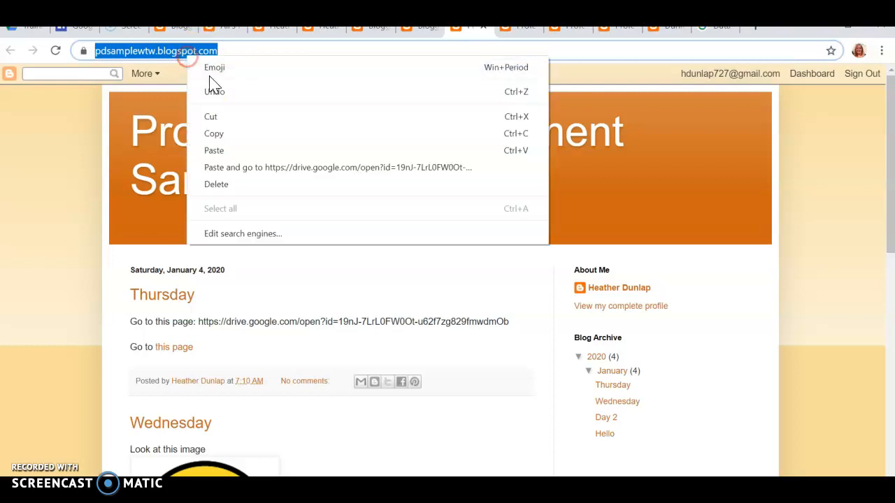
{"action": "left_click", "coordinate": [211, 134]}
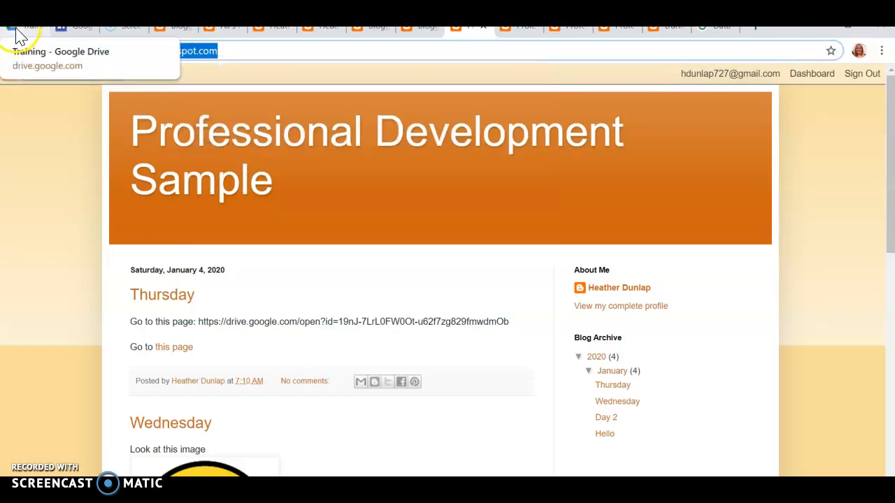
In the Google Sites editor, open the Home page and review its orange links and intro text
{"action": "left_click", "coordinate": [76, 31]}
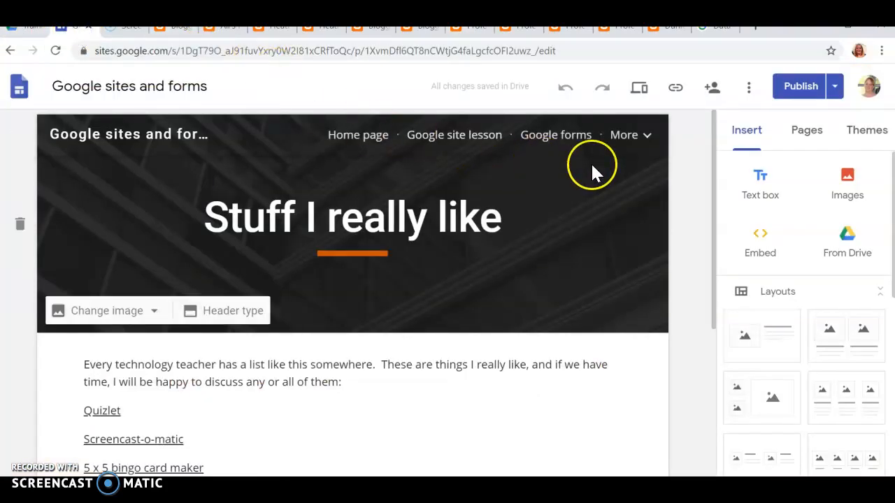
{"action": "left_click", "coordinate": [355, 135]}
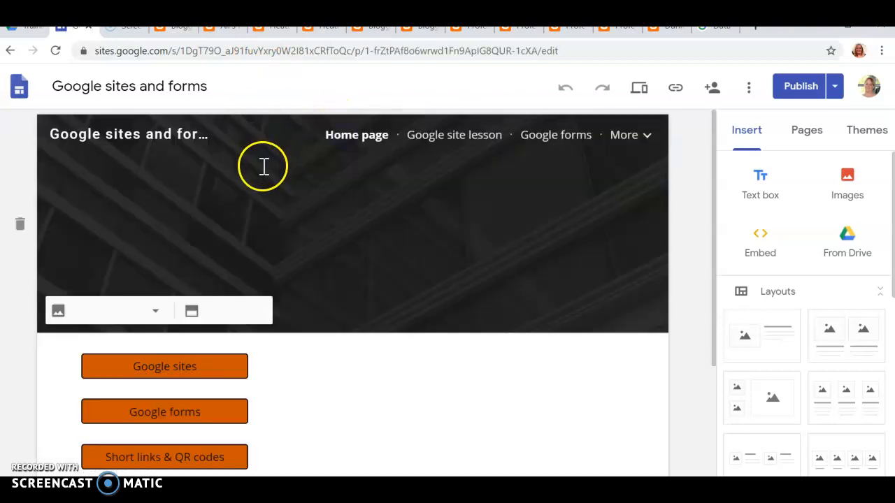
{"action": "scroll", "coordinate": [264, 165], "scroll_direction": "down", "scroll_amount": 3}
{"action": "left_click", "coordinate": [101, 170]}
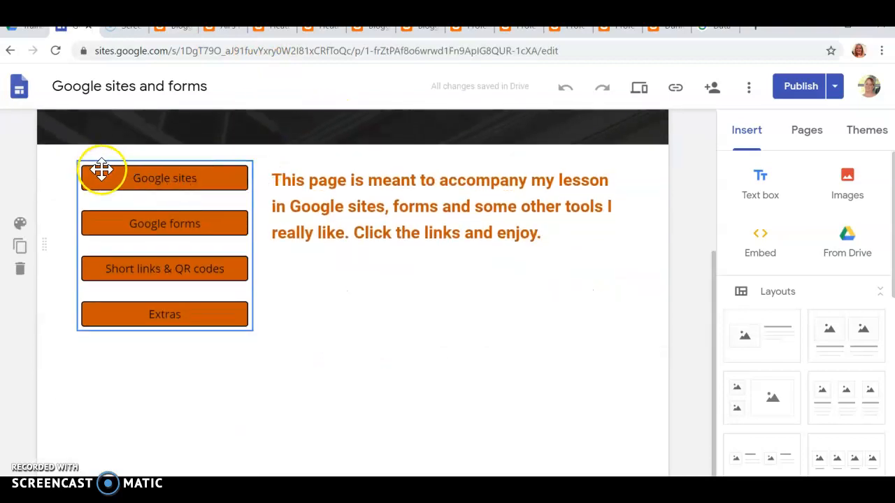
{"action": "left_click", "coordinate": [315, 205]}
{"action": "scroll", "coordinate": [340, 214], "scroll_direction": "up", "scroll_amount": 3}
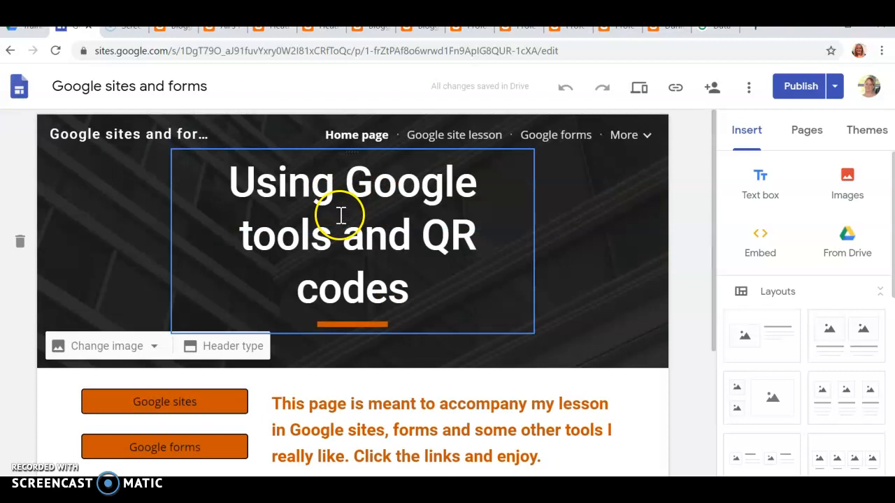
Open the Google site lesson page, expand More, and show the site's Pages list
{"action": "left_click", "coordinate": [443, 134]}
{"action": "scroll", "coordinate": [452, 350], "scroll_direction": "down", "scroll_amount": 10}
{"action": "scroll", "coordinate": [448, 362], "scroll_direction": "down", "scroll_amount": 15}
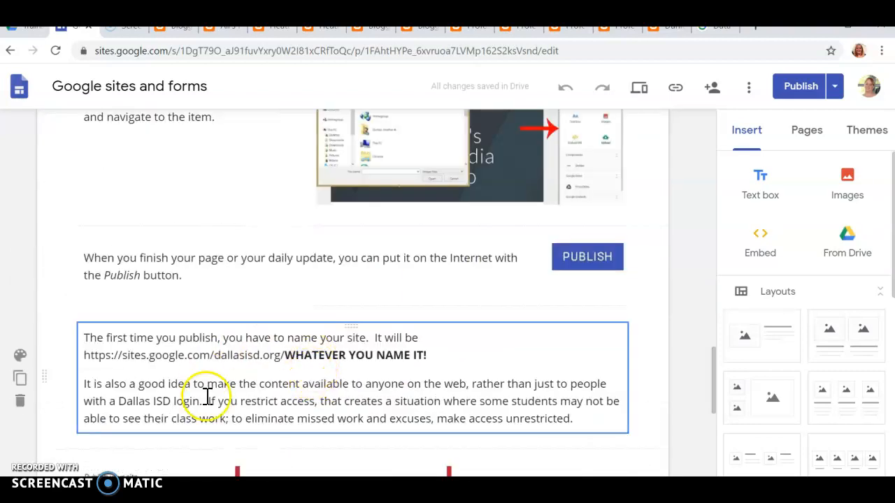
{"action": "scroll", "coordinate": [270, 240], "scroll_direction": "up", "scroll_amount": 15}
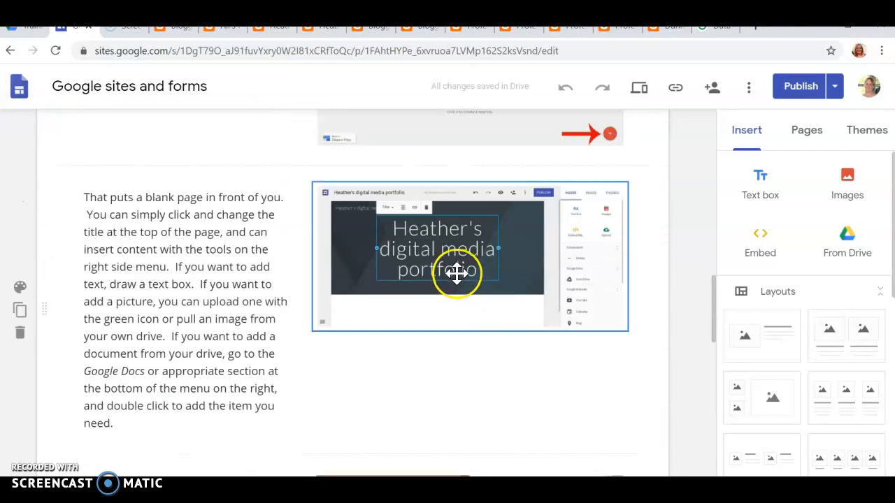
{"action": "scroll", "coordinate": [419, 230], "scroll_direction": "up", "scroll_amount": 10}
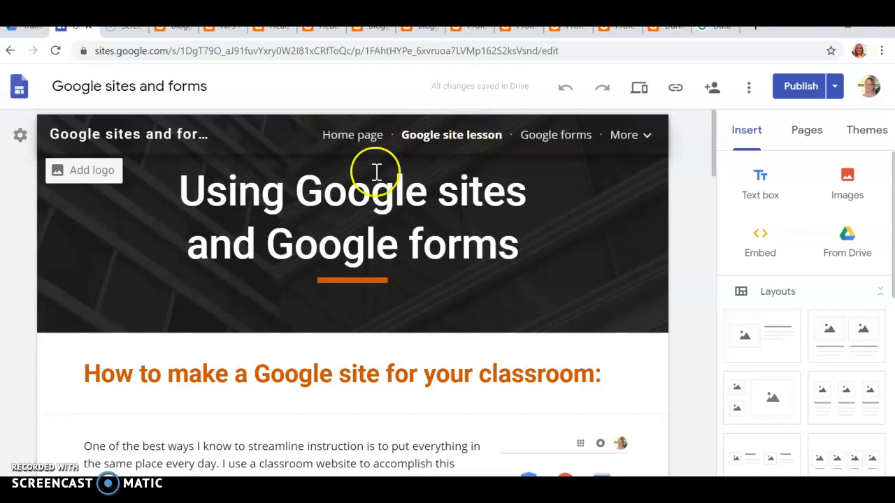
{"action": "left_click", "coordinate": [625, 136]}
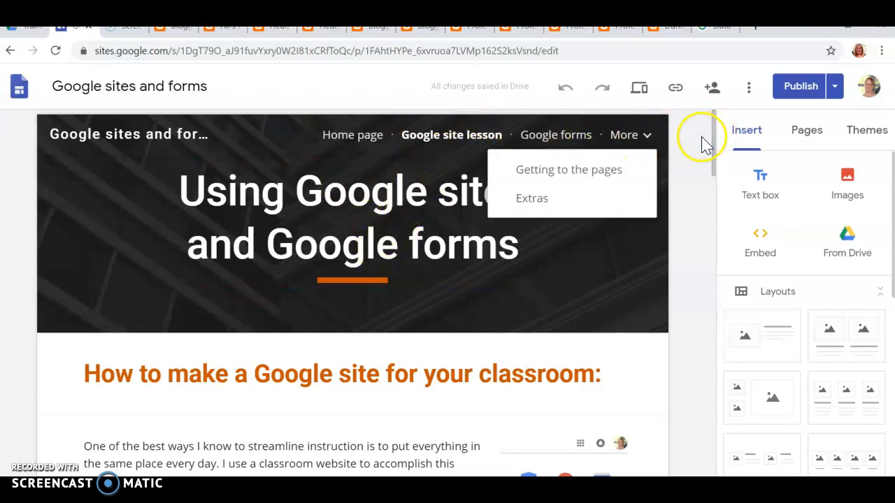
{"action": "left_click", "coordinate": [806, 132]}
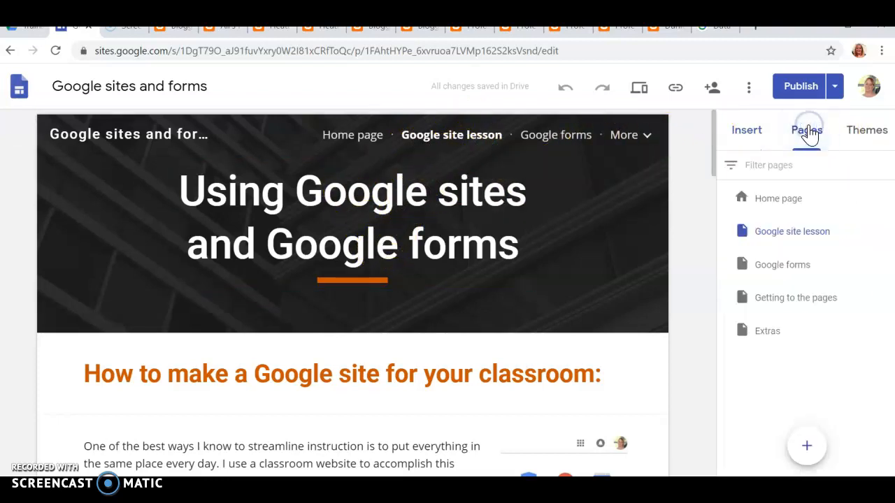
Add a page named Blog and open Embed from the Insert panel
{"action": "left_click", "coordinate": [808, 450]}
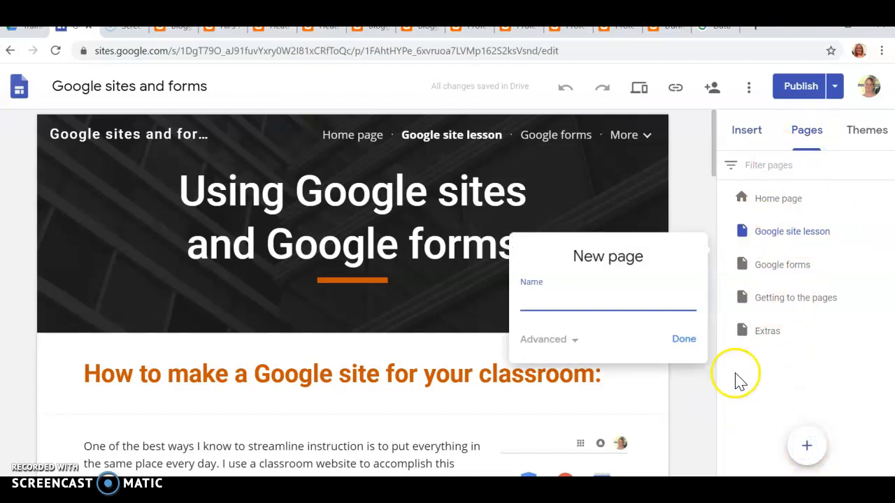
{"action": "type", "text": "Blog"}
{"action": "left_click", "coordinate": [684, 340]}
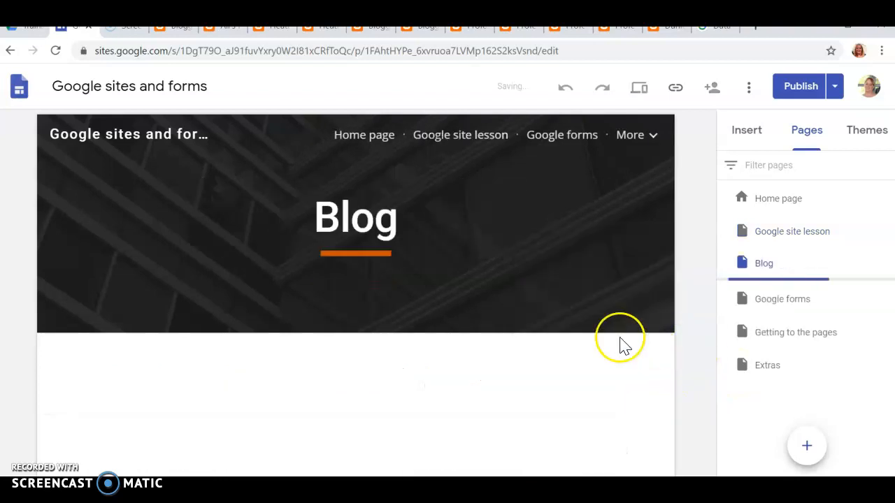
{"action": "left_click", "coordinate": [753, 130]}
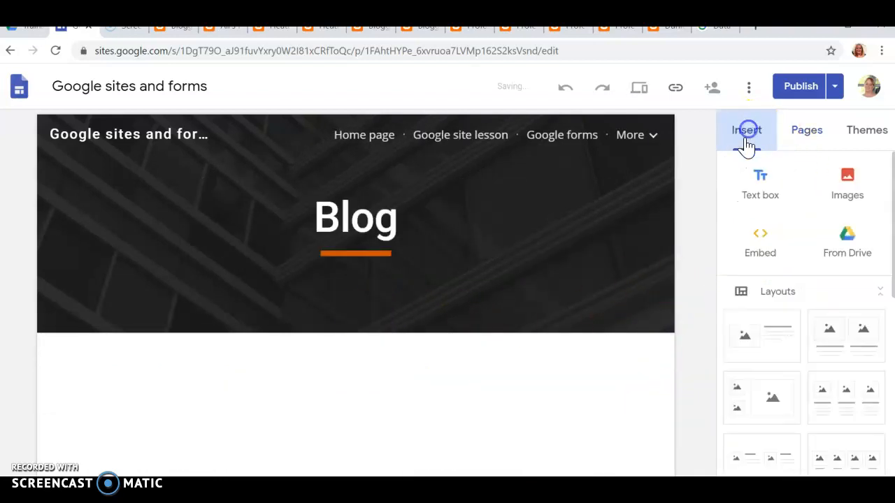
{"action": "left_click", "coordinate": [759, 231]}
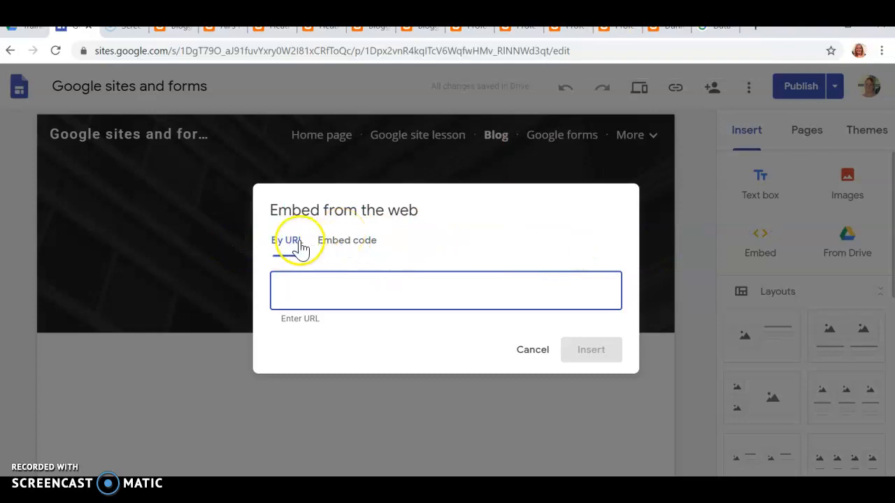
Copy the Professional Development Sample blog's web address from its browser tab
{"action": "left_click", "coordinate": [668, 28]}
{"action": "left_click", "coordinate": [605, 28]}
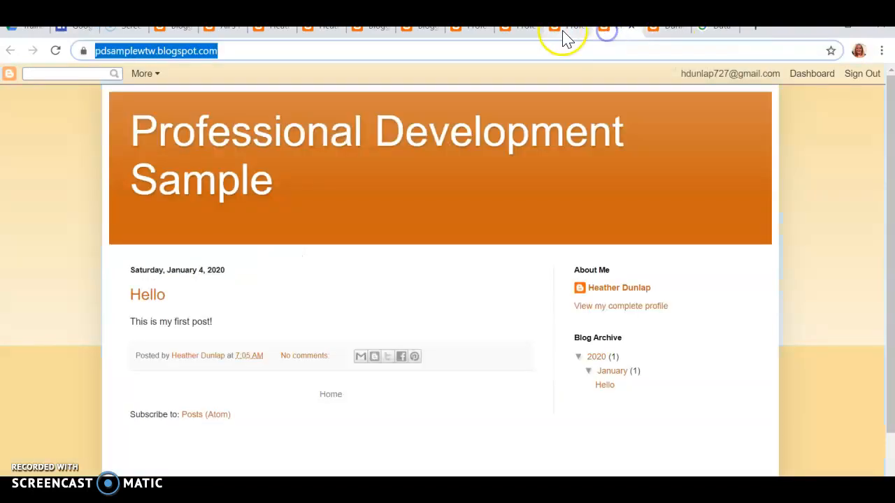
{"action": "right_click", "coordinate": [209, 60]}
{"action": "left_click", "coordinate": [261, 127]}
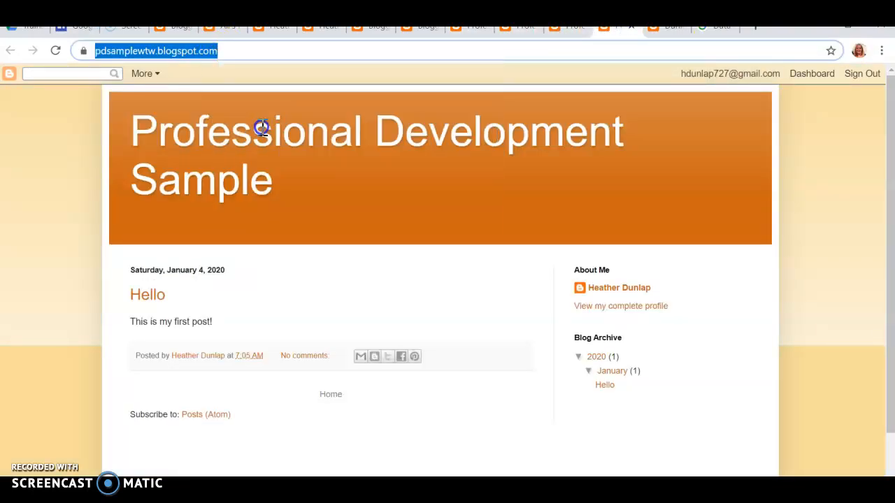
Embed the blog URL as a Whole page on the Blog page and publish the site
{"action": "left_click", "coordinate": [80, 33]}
{"action": "left_click", "coordinate": [399, 289]}
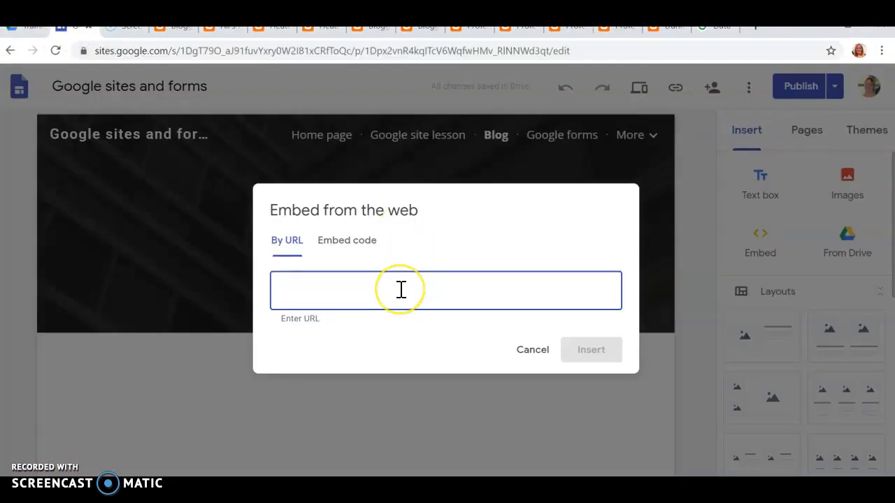
{"action": "key", "text": "ctrl+v"}
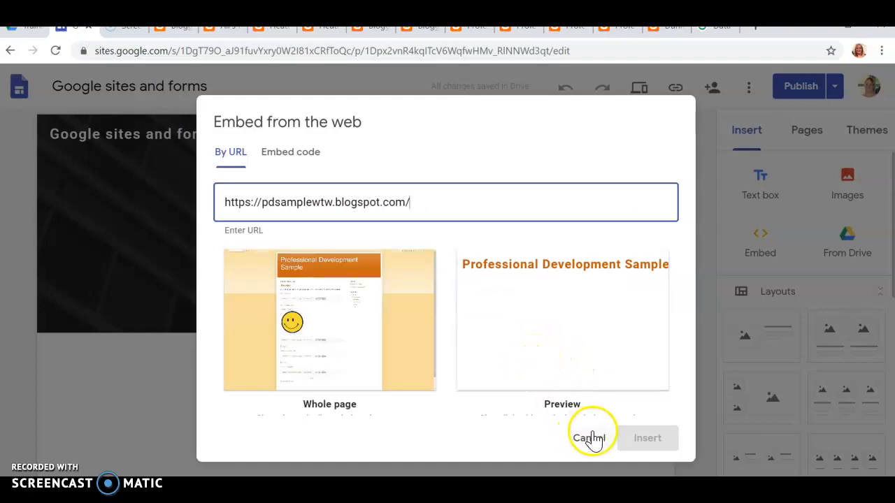
{"action": "left_click", "coordinate": [365, 316]}
{"action": "left_click", "coordinate": [637, 442]}
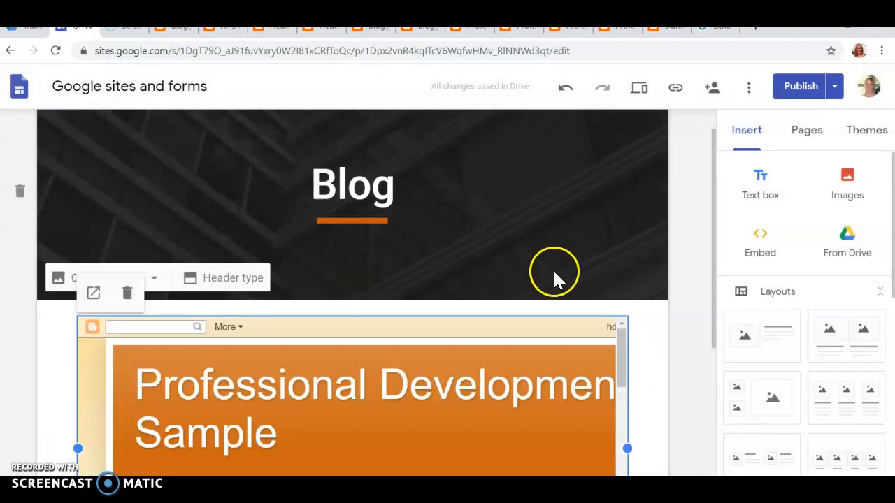
{"action": "left_click", "coordinate": [799, 86]}
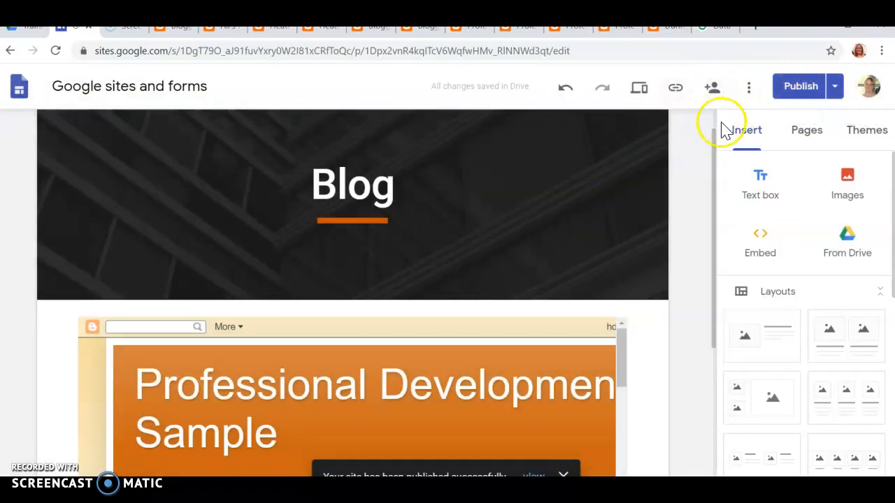
Drag the Blog page below Extras in Pages, confirm it under More, then go to Home
{"action": "scroll", "coordinate": [790, 209], "scroll_direction": "down", "scroll_amount": 4}
{"action": "scroll", "coordinate": [790, 210], "scroll_direction": "up", "scroll_amount": 4}
{"action": "scroll", "coordinate": [359, 273], "scroll_direction": "down", "scroll_amount": 4}
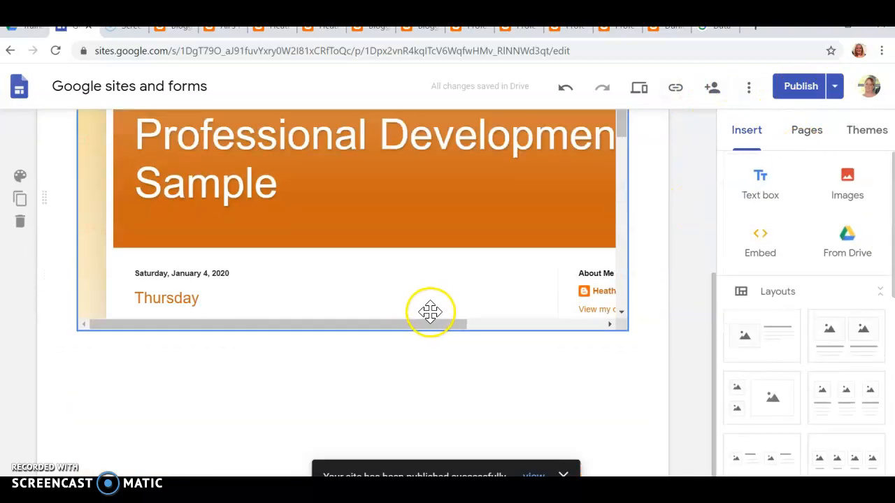
{"action": "mouse_move", "coordinate": [423, 318]}
{"action": "left_mouse_down"}
{"action": "mouse_move", "coordinate": [422, 336]}
{"action": "mouse_move", "coordinate": [419, 324]}
{"action": "left_mouse_up"}
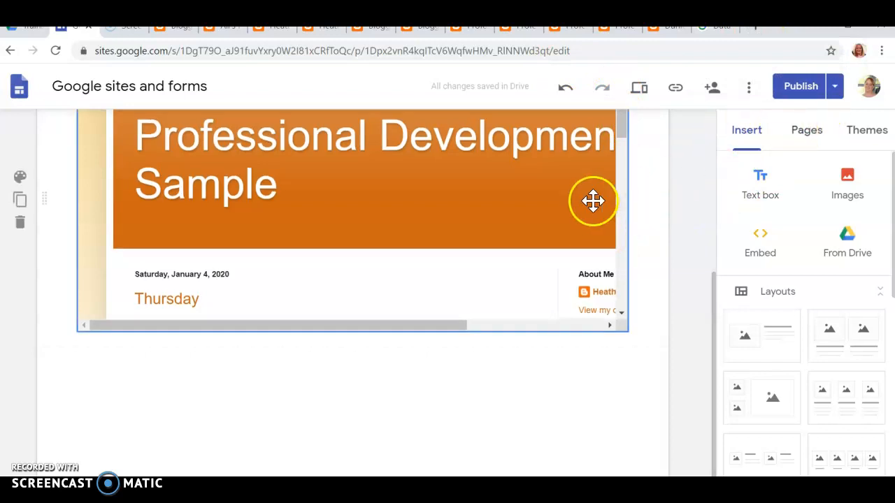
{"action": "scroll", "coordinate": [559, 195], "scroll_direction": "up", "scroll_amount": 4}
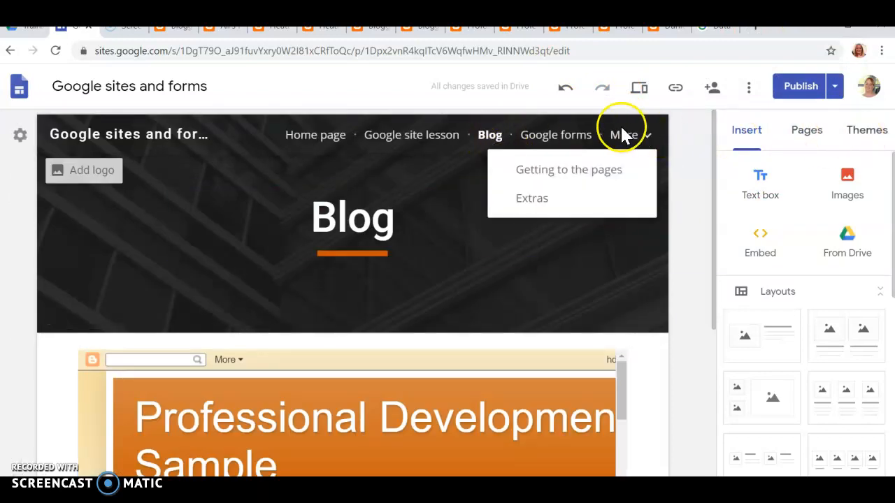
{"action": "left_click", "coordinate": [808, 134]}
{"action": "left_click_drag", "start_coordinate": [761, 265], "coordinate": [863, 374]}
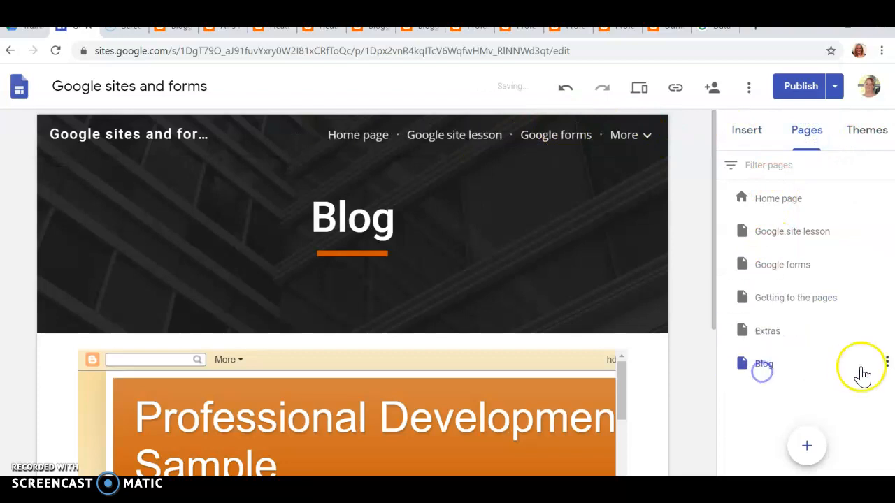
{"action": "left_click", "coordinate": [640, 137]}
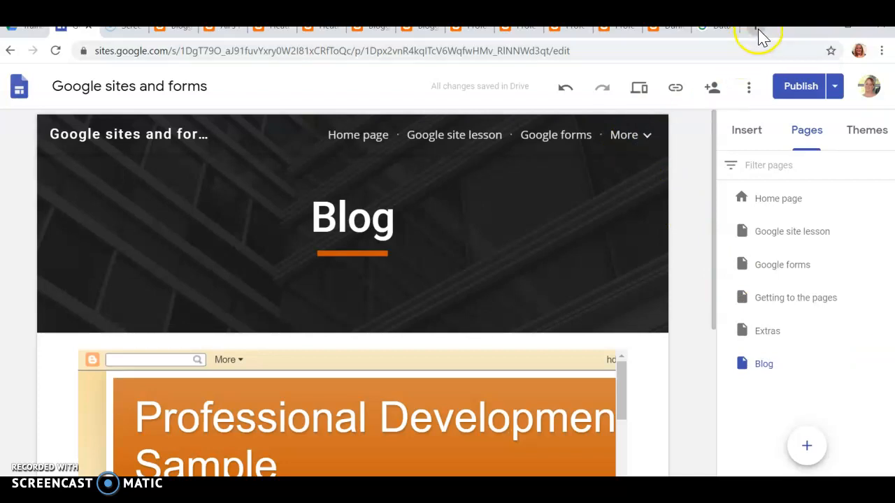
{"action": "left_click", "coordinate": [346, 136]}
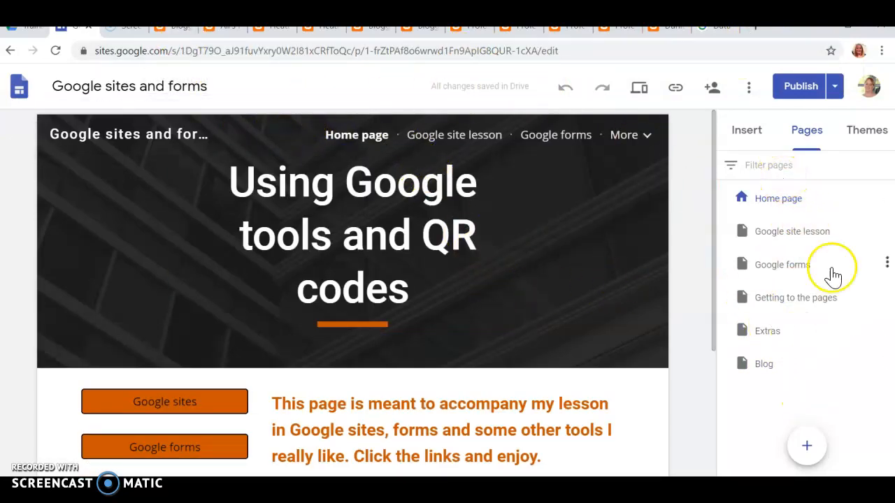
Open View published site from the Publish menu and scroll through the embedded blog posts
{"action": "left_click", "coordinate": [836, 90]}
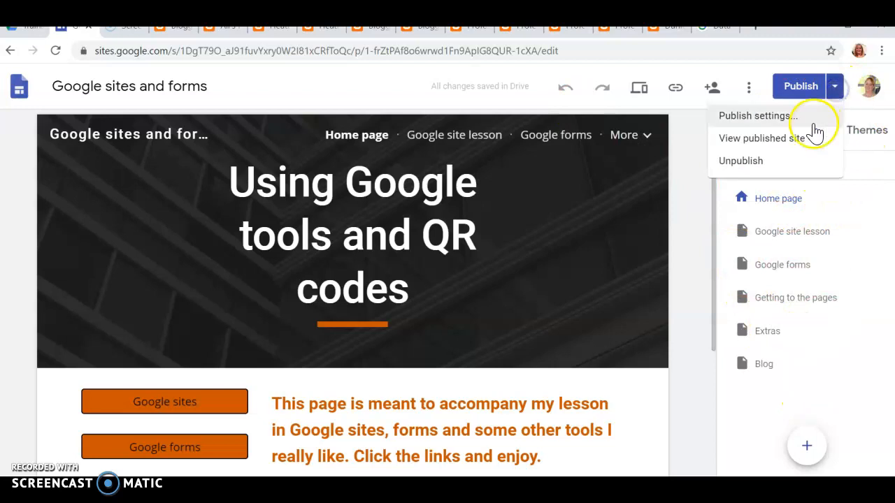
{"action": "left_click", "coordinate": [759, 138]}
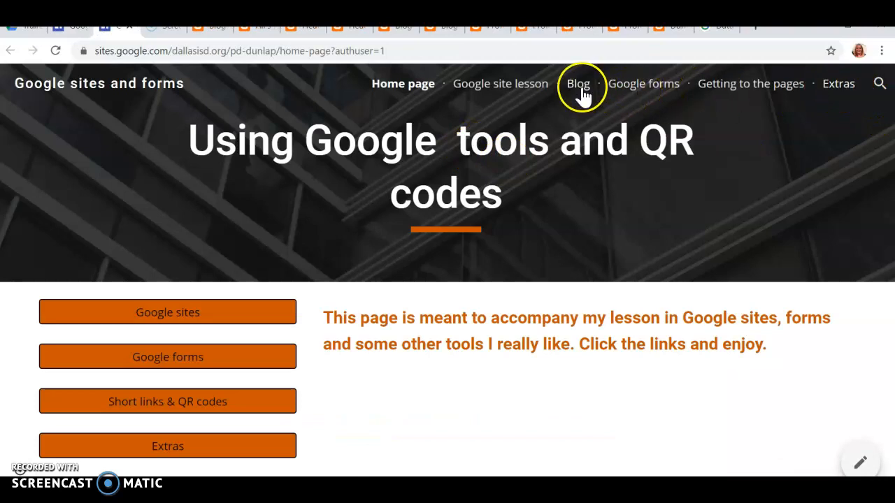
{"action": "scroll", "coordinate": [733, 231], "scroll_direction": "down", "scroll_amount": 3}
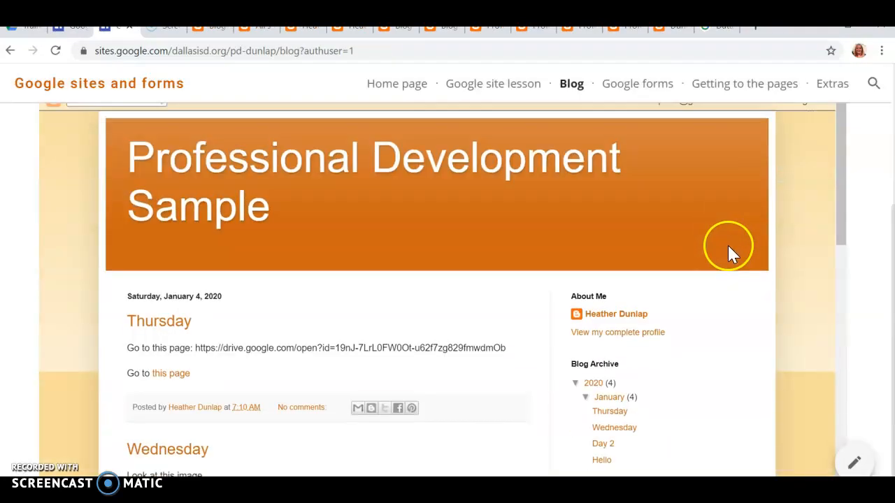
{"action": "scroll", "coordinate": [256, 310], "scroll_direction": "down", "scroll_amount": 9}
{"action": "scroll", "coordinate": [257, 314], "scroll_direction": "up", "scroll_amount": 3}
{"action": "scroll", "coordinate": [258, 319], "scroll_direction": "up", "scroll_amount": 10}
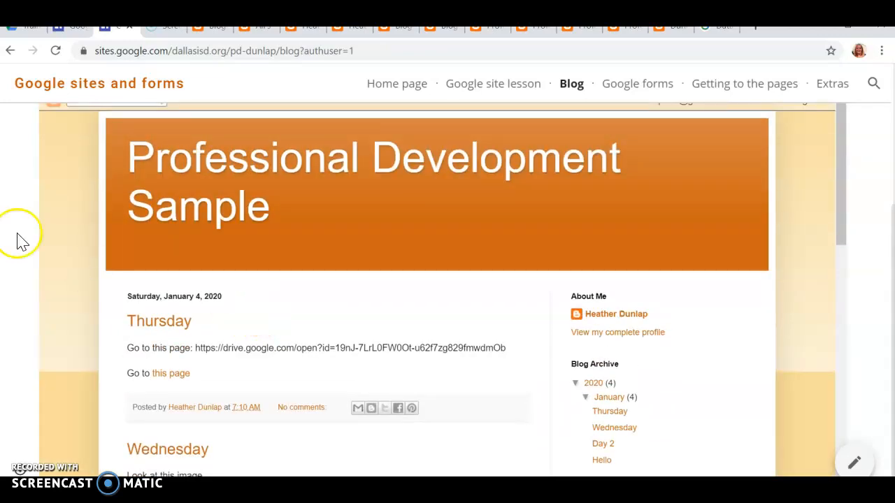
{"action": "scroll", "coordinate": [16, 237], "scroll_direction": "up", "scroll_amount": 3}
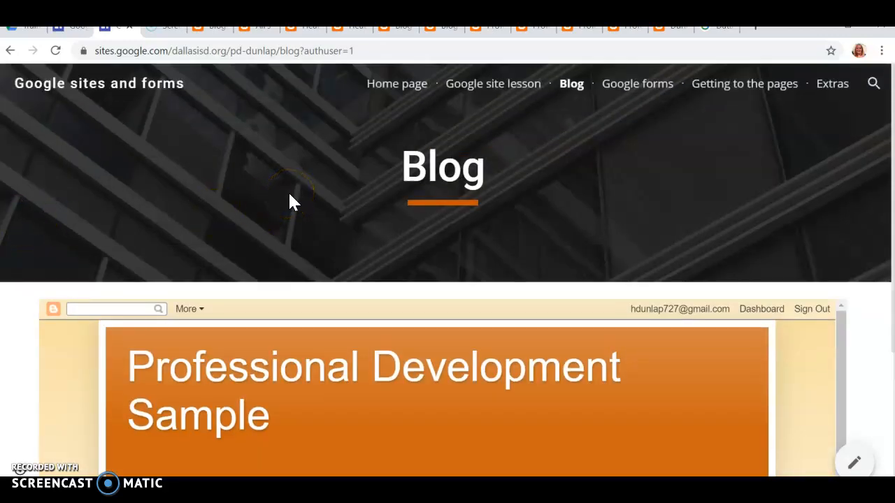